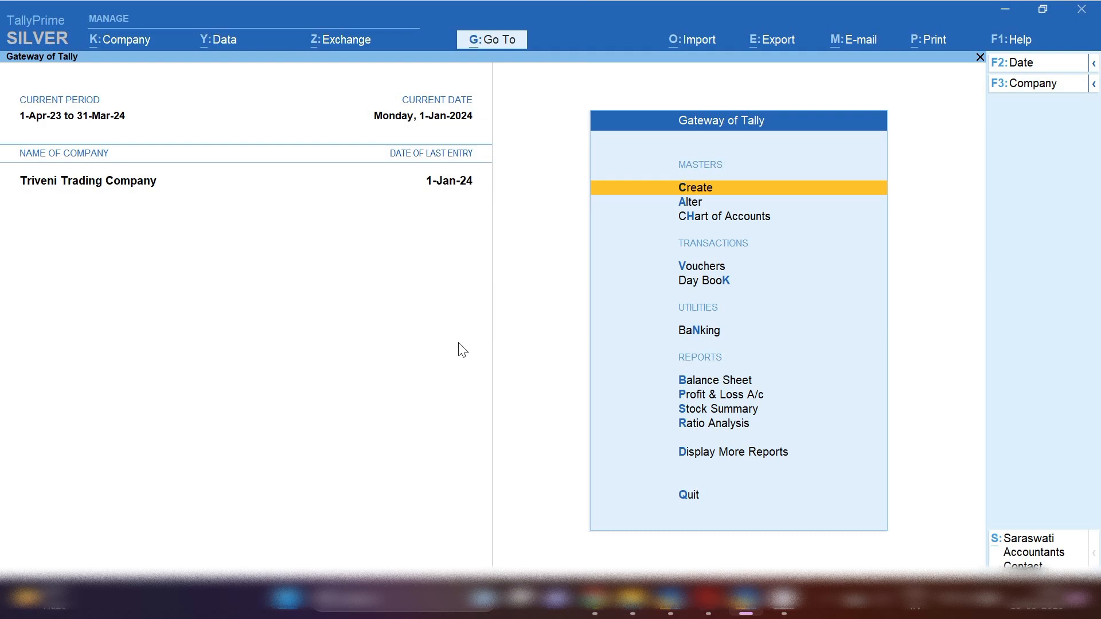
Step: Open the Balance Sheet and drill down through Current Liabilities to the Duties & Taxes group summary
{"action": "left_click", "coordinate": [492, 40]}
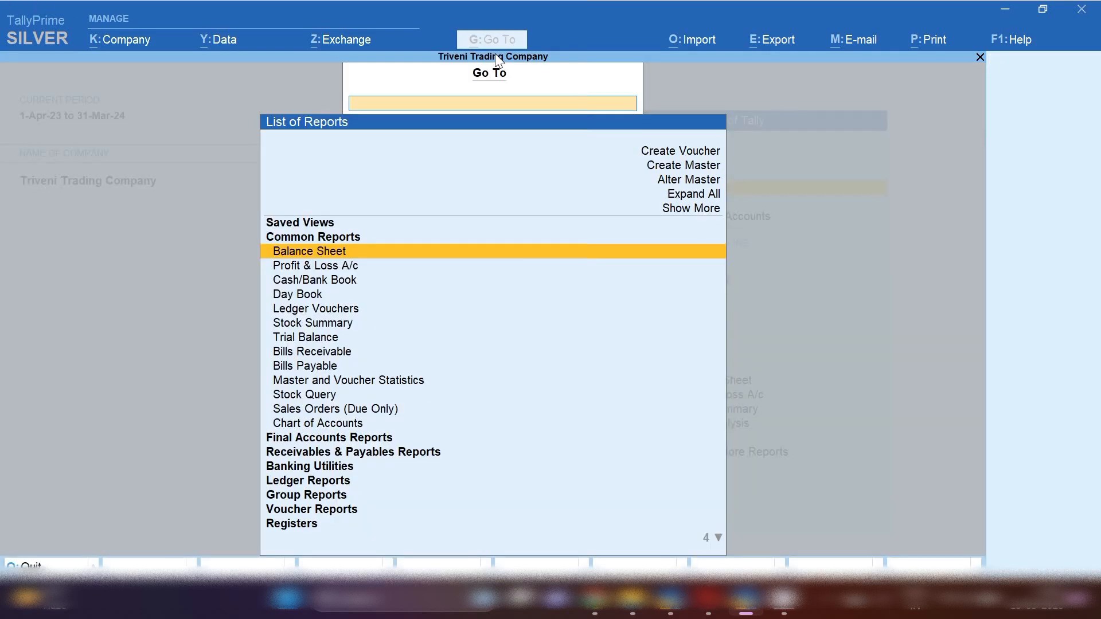
{"action": "key", "text": "Return"}
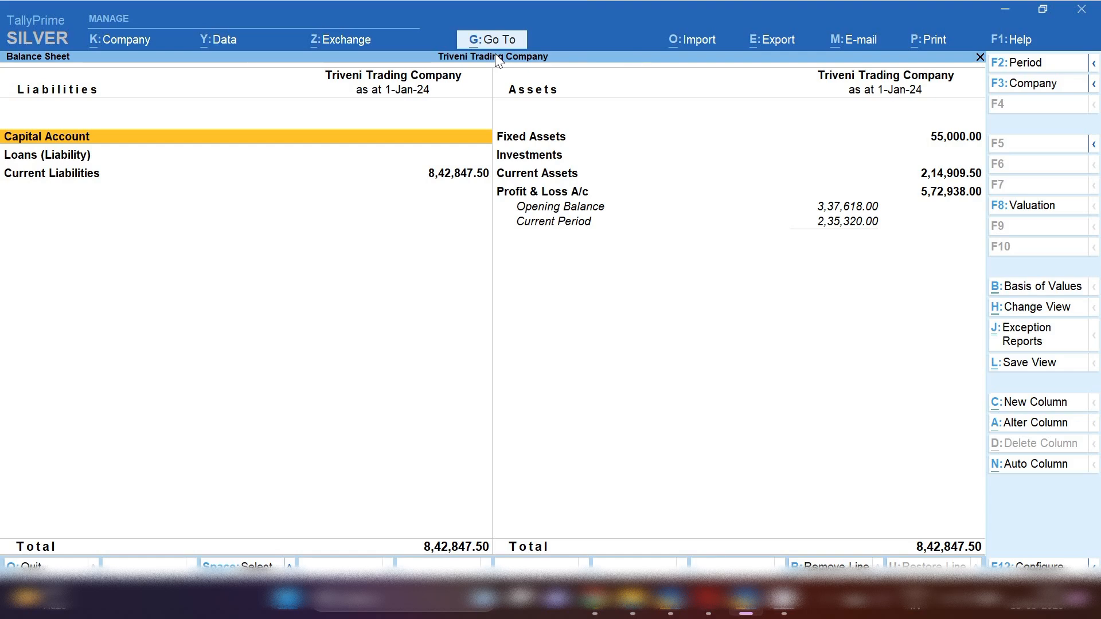
{"action": "key", "text": "Down"}
{"action": "key", "text": "Down"}
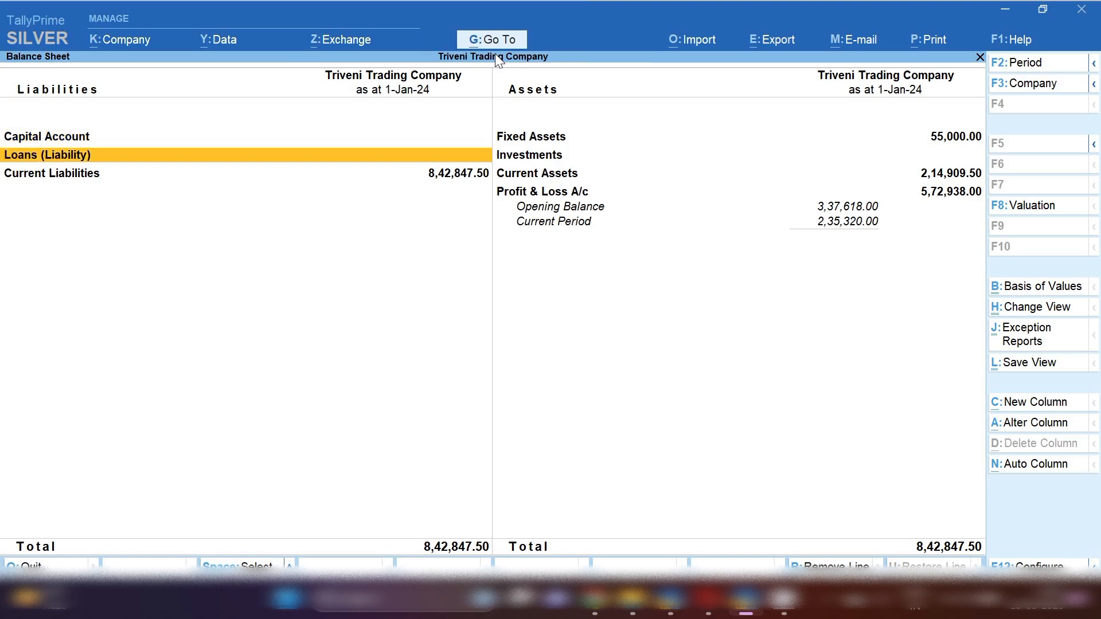
{"action": "key", "text": "Return"}
{"action": "key", "text": "Return"}
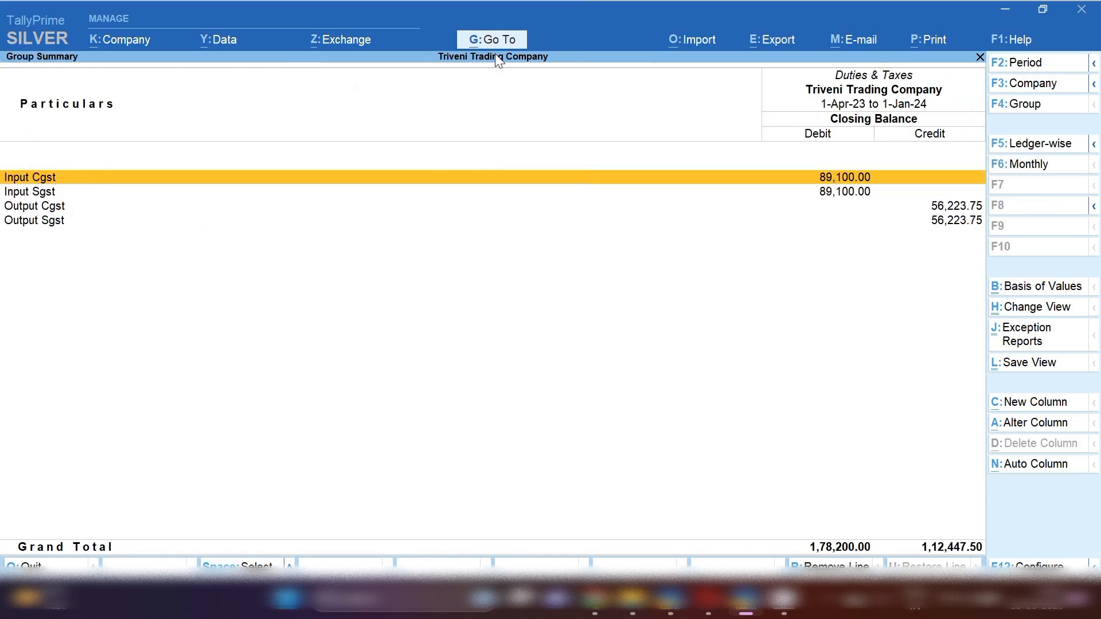
Step: Mark the Input and Output Cgst and Sgst lines to review their balances, and return to the Gateway of Tally
{"action": "key", "text": "shift+Down"}
{"action": "key", "text": "shift+Up"}
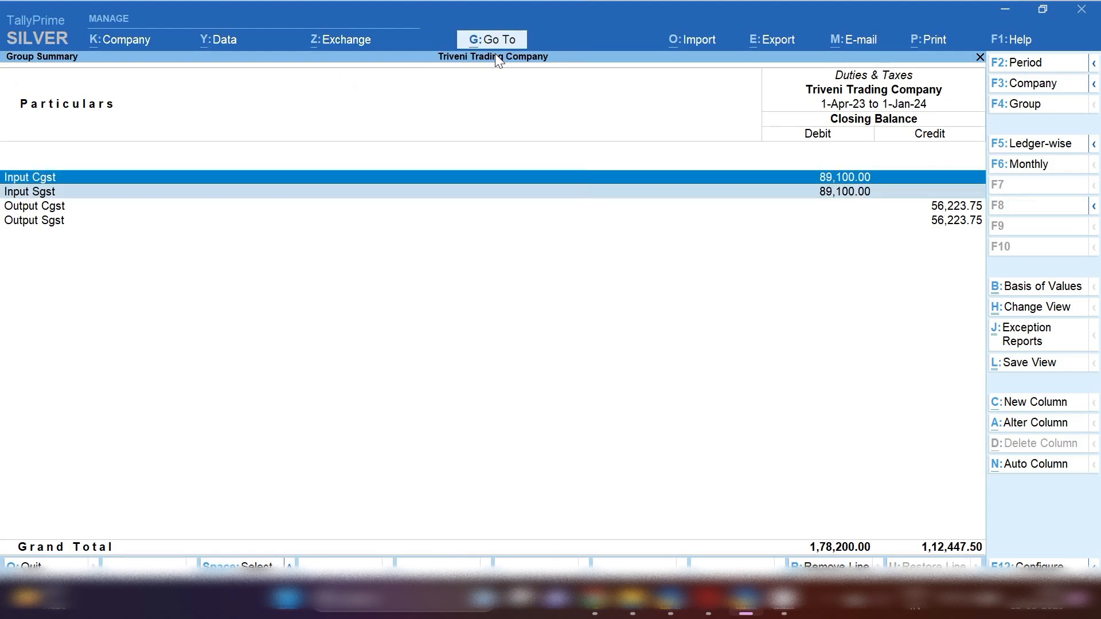
{"action": "key", "text": "Down"}
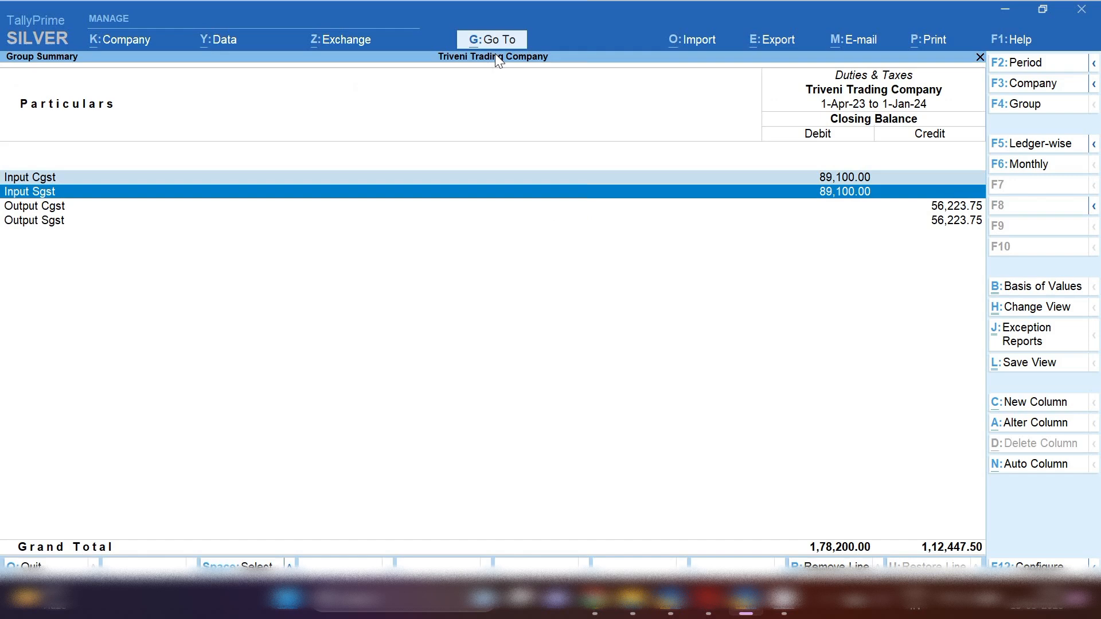
{"action": "key", "text": "Down"}
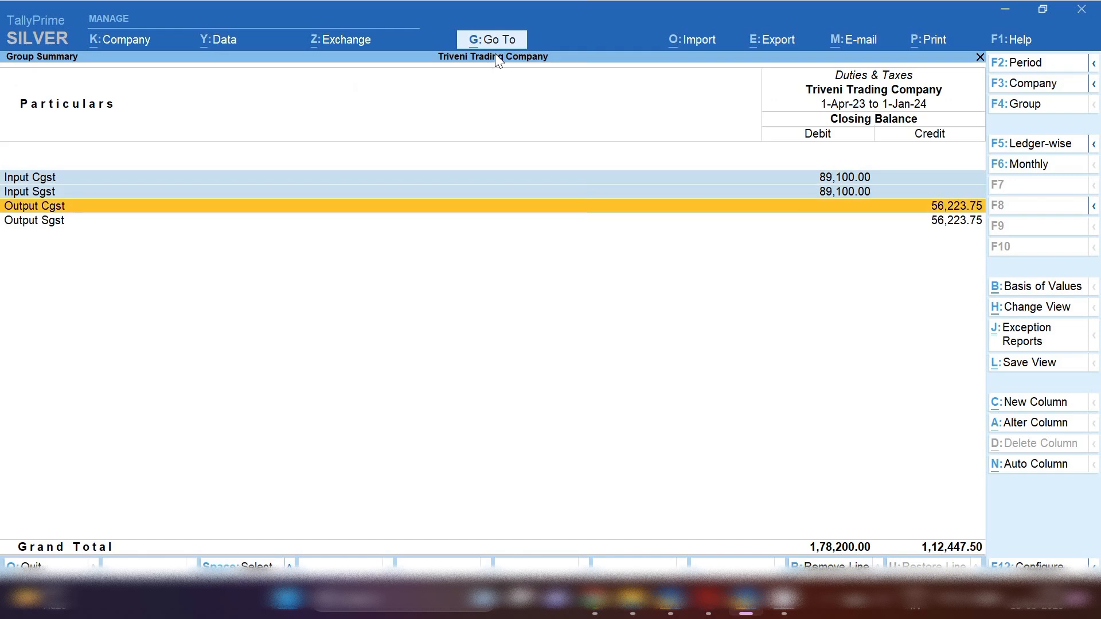
{"action": "key", "text": "space"}
{"action": "key", "text": "Down"}
{"action": "key", "text": "space"}
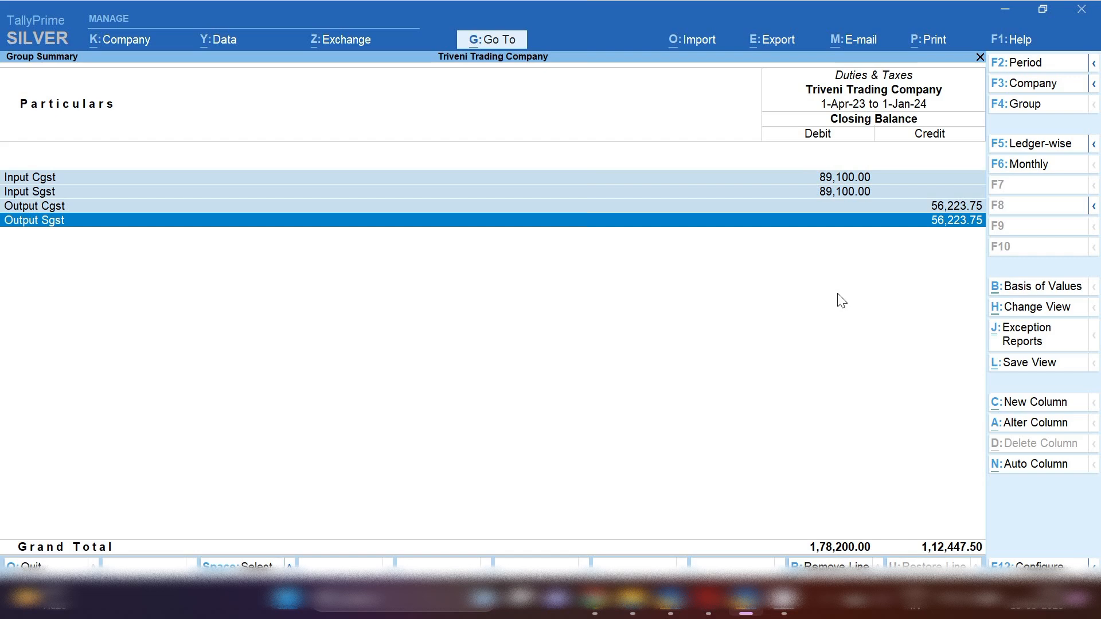
{"action": "key", "text": "Escape"}
{"action": "key", "text": "Escape"}
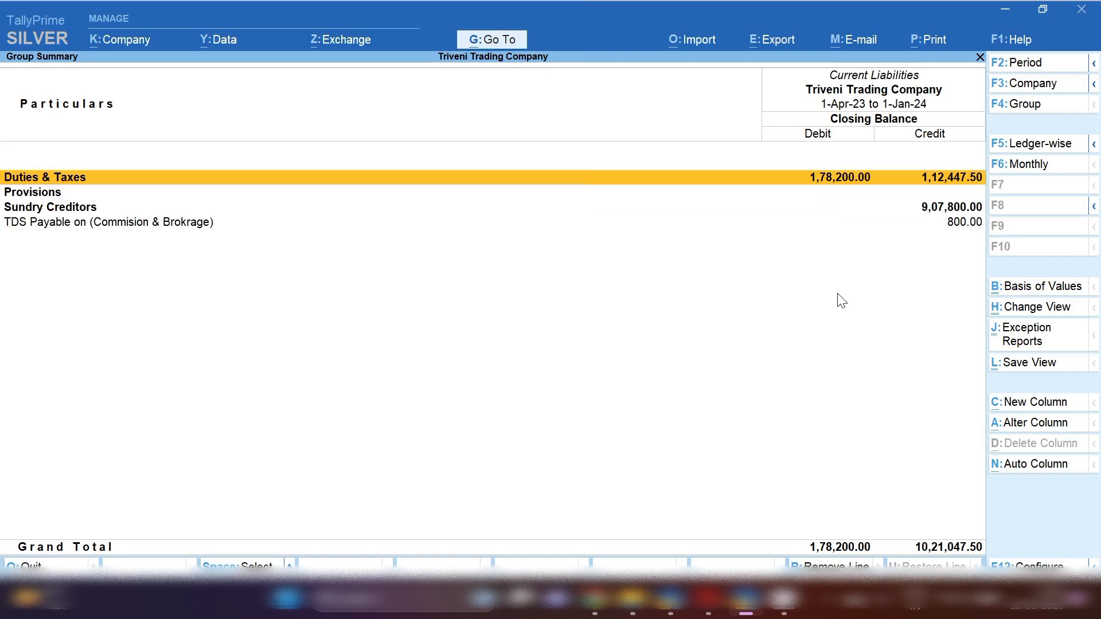
{"action": "key", "text": "Escape"}
{"action": "key", "text": "Escape"}
{"action": "key", "text": "Escape"}
{"action": "key", "text": "Escape"}
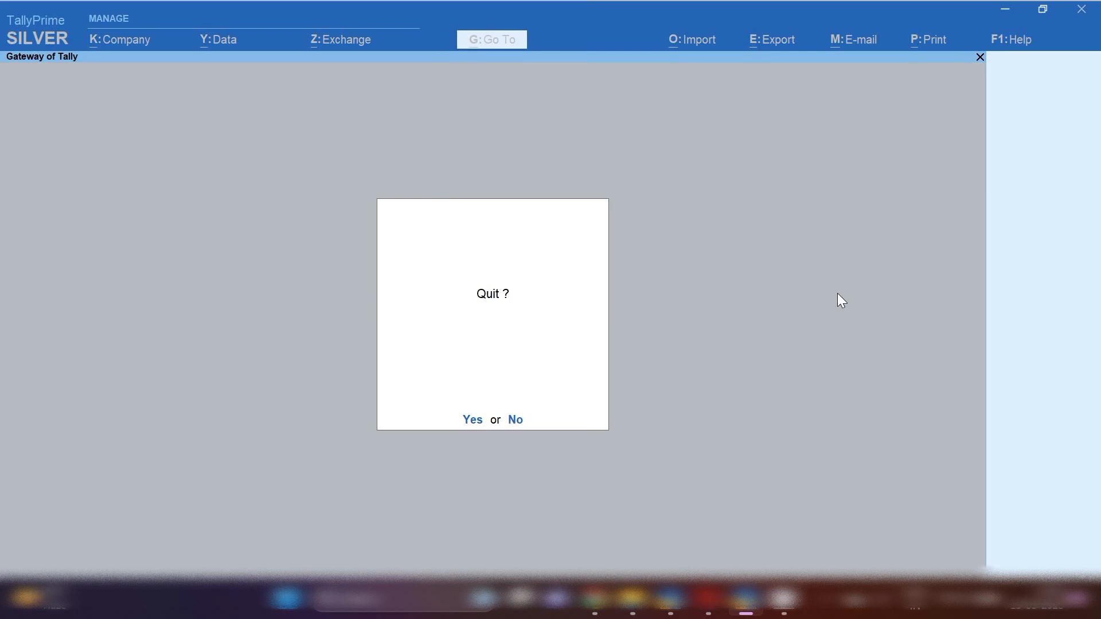
Step: Start a new journal voucher and set its date to 30-Apr-23
{"action": "key", "text": "v"}
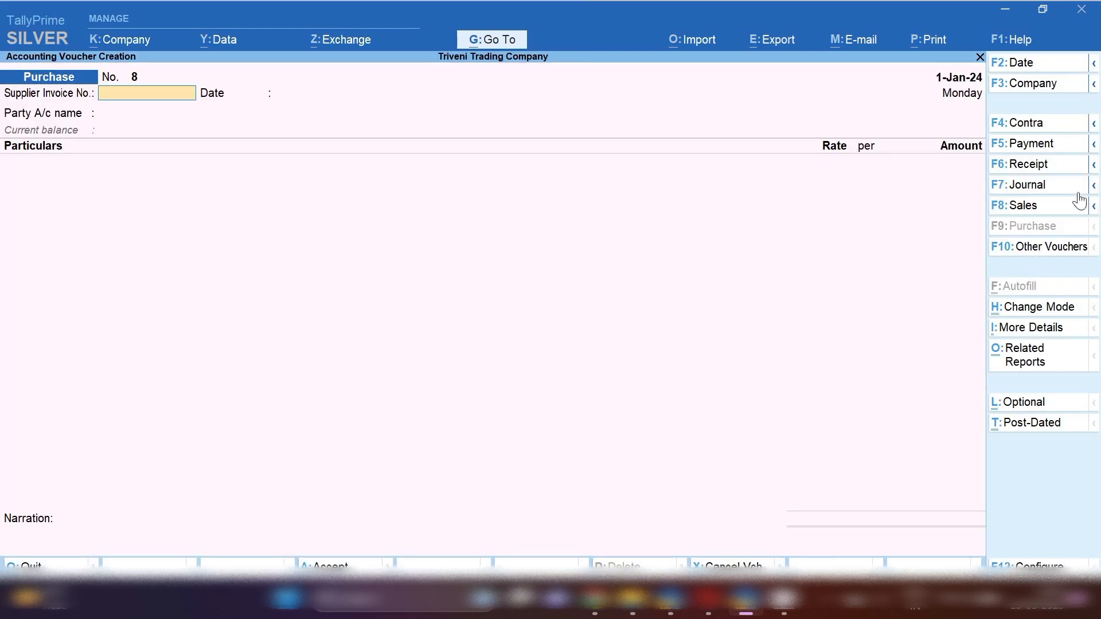
{"action": "left_click", "coordinate": [1058, 191]}
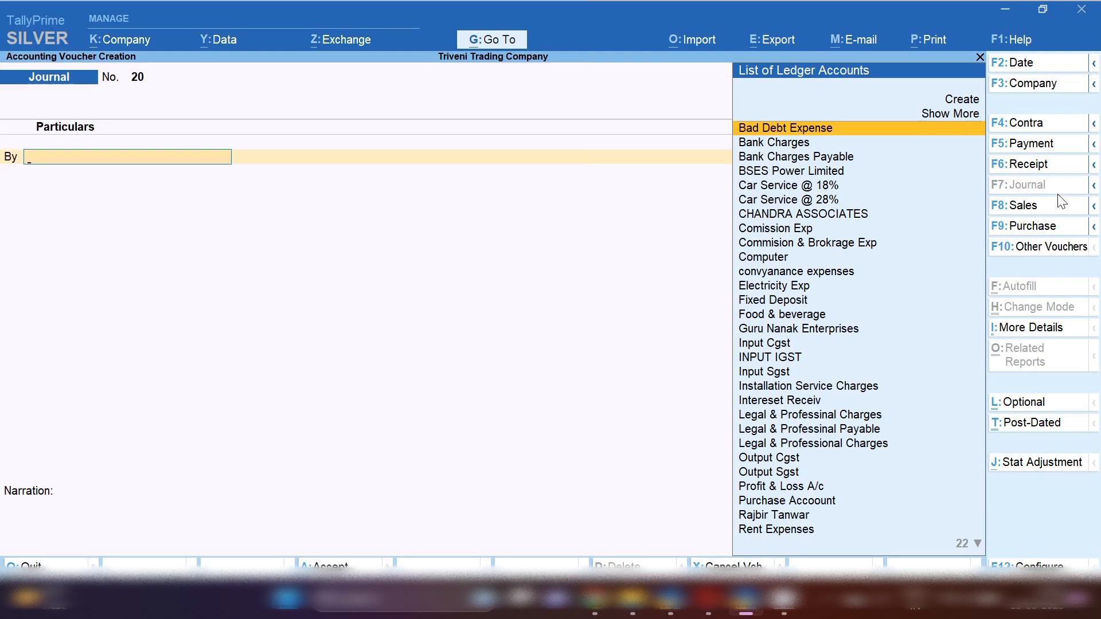
{"action": "key", "text": "F2"}
{"action": "type", "text": "3"}
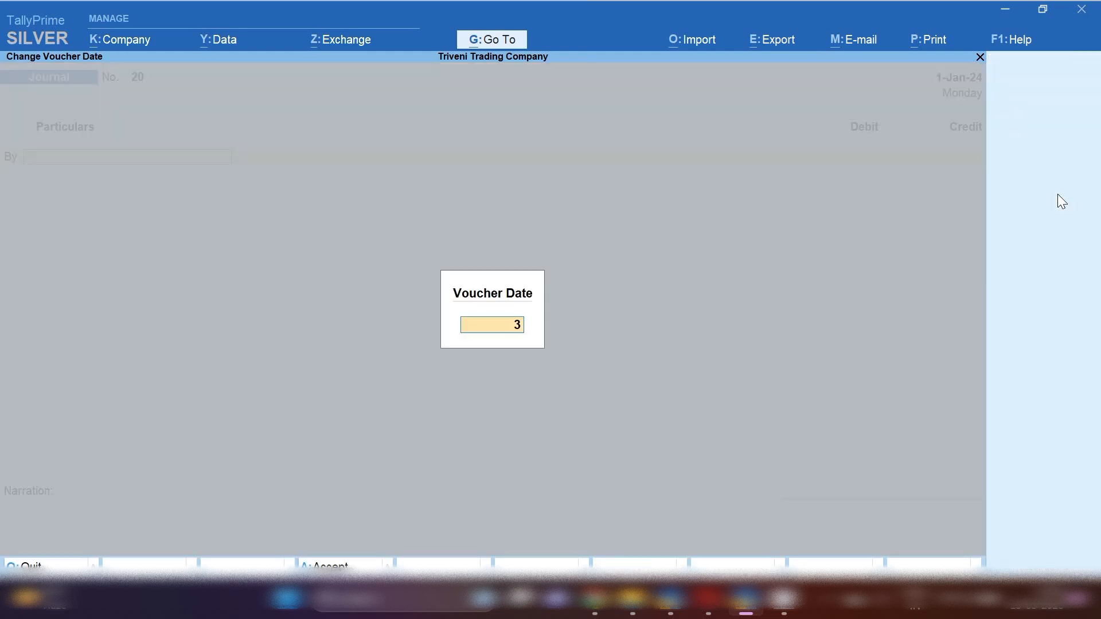
{"action": "type", "text": "0.4"}
{"action": "key", "text": "Return"}
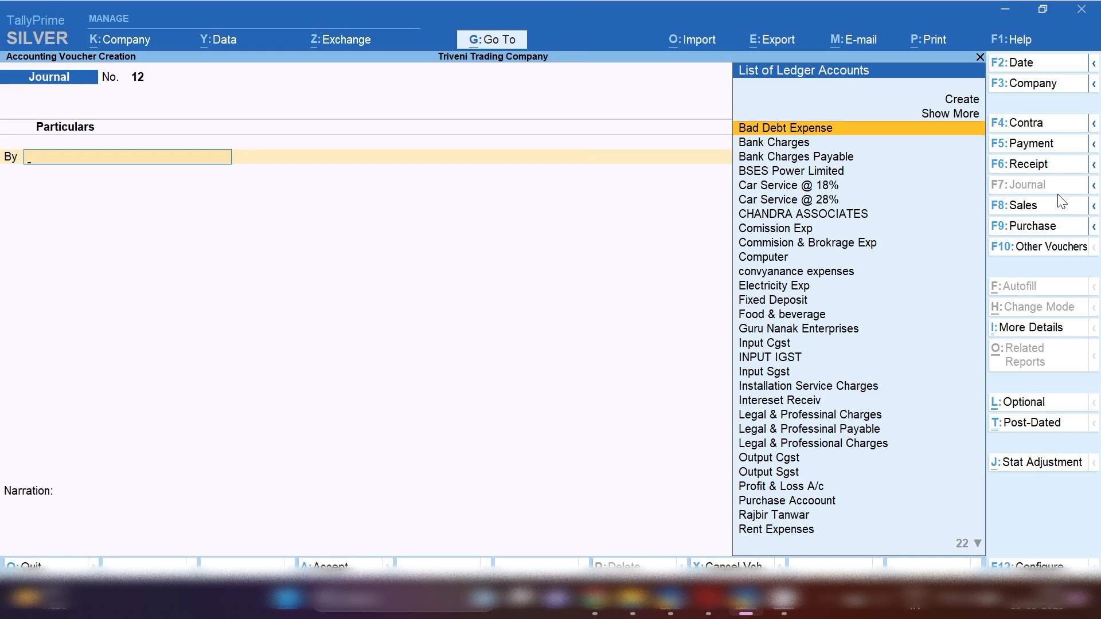
Step: Debit the Output Cgst ledger with 56,223.75 on the first line of the journal voucher
{"action": "type", "text": "OUT"}
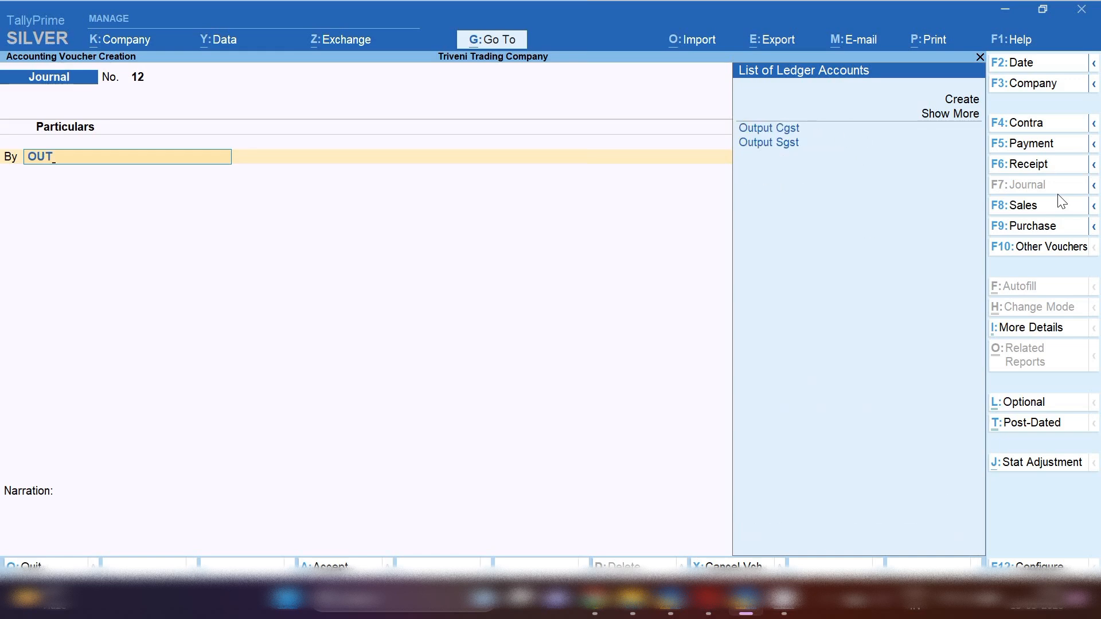
{"action": "key", "text": "Down"}
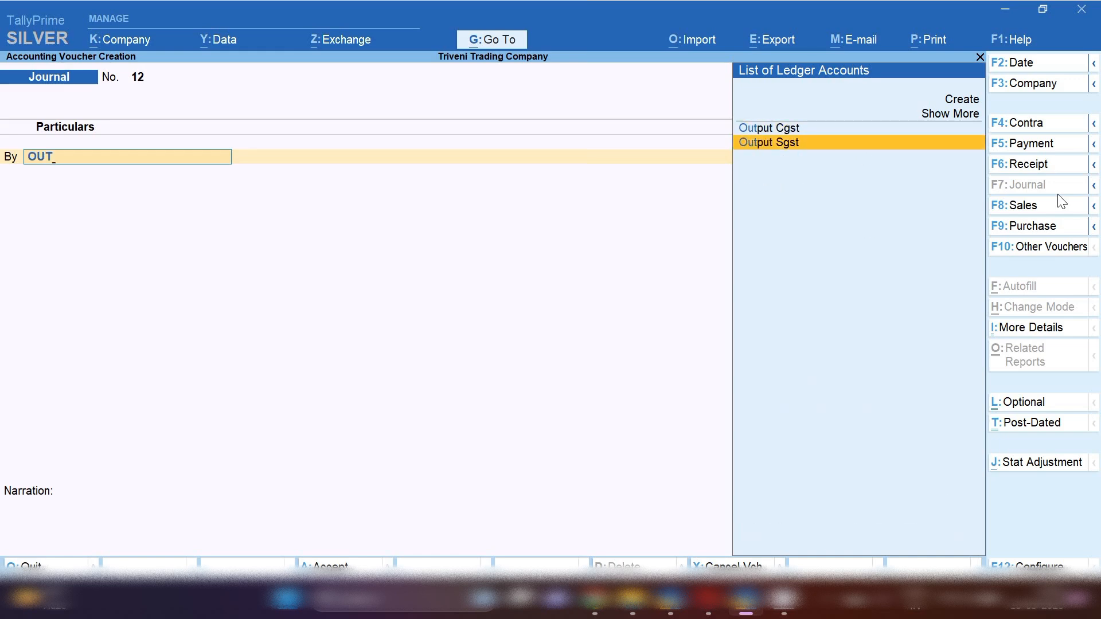
{"action": "key", "text": "Up"}
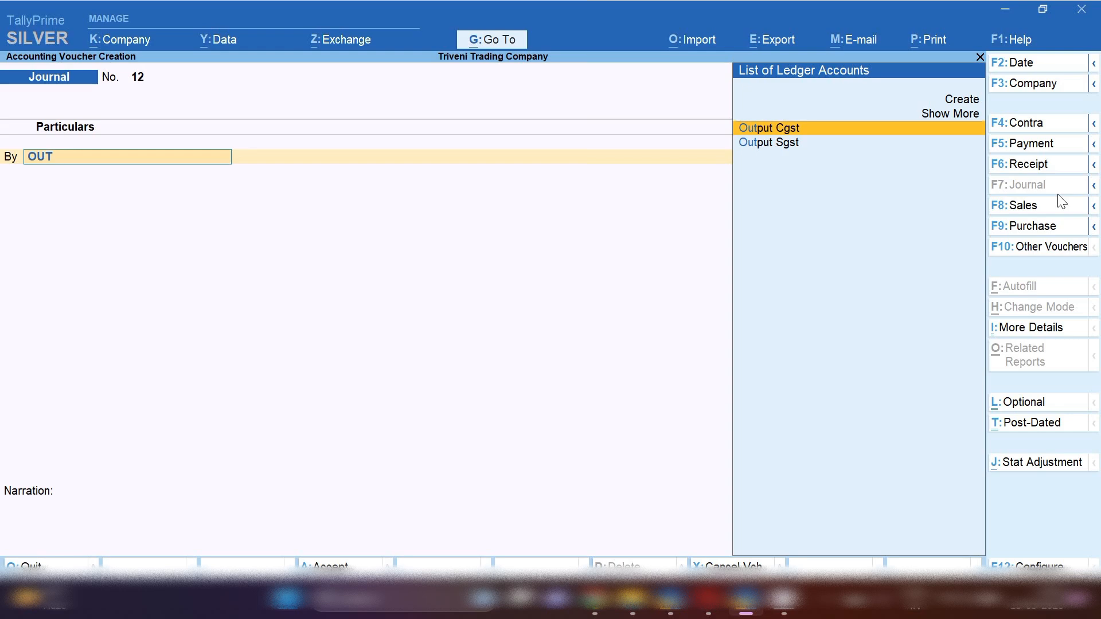
{"action": "key", "text": "Return"}
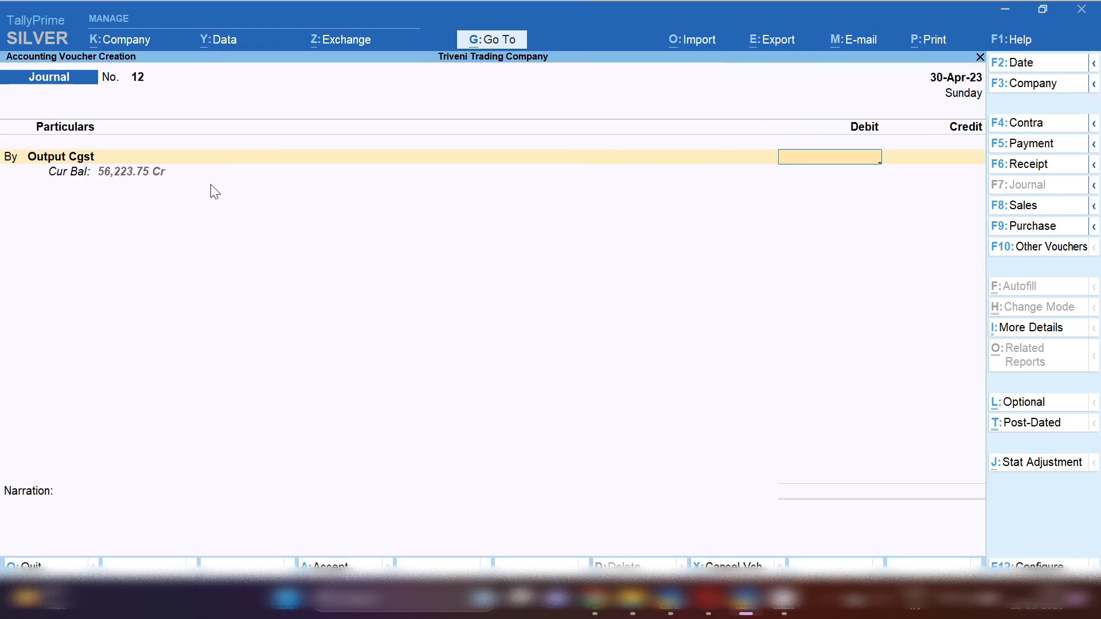
{"action": "type", "text": "56223.75"}
{"action": "key", "text": "Return"}
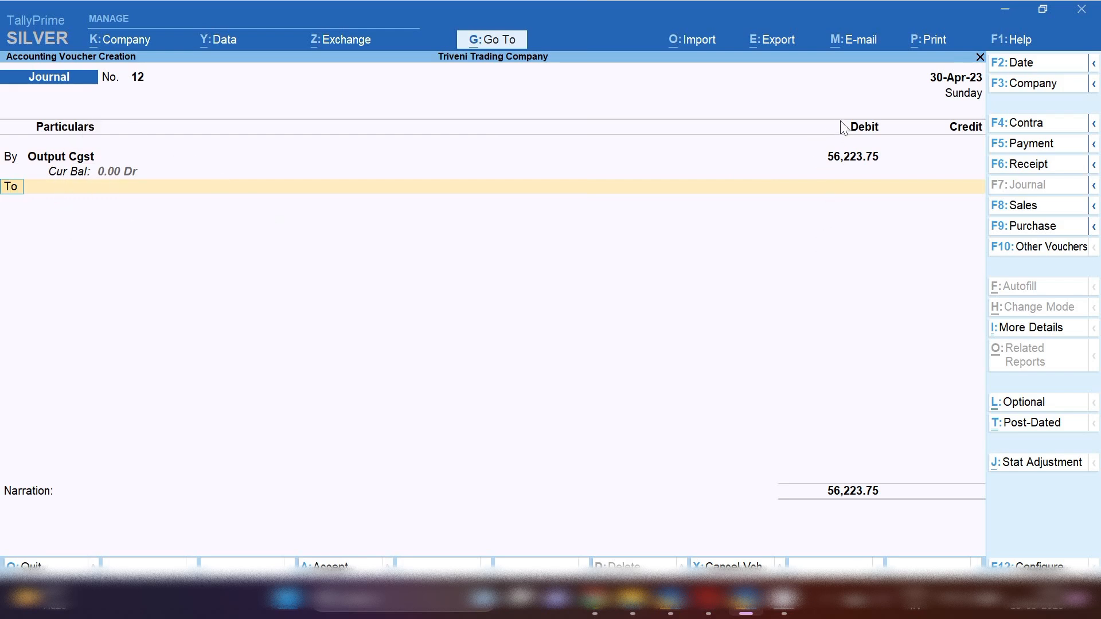
Step: Add a second debit line for the Output Sgst ledger with 56,223.75
{"action": "type", "text": "B"}
{"action": "key", "text": "Return"}
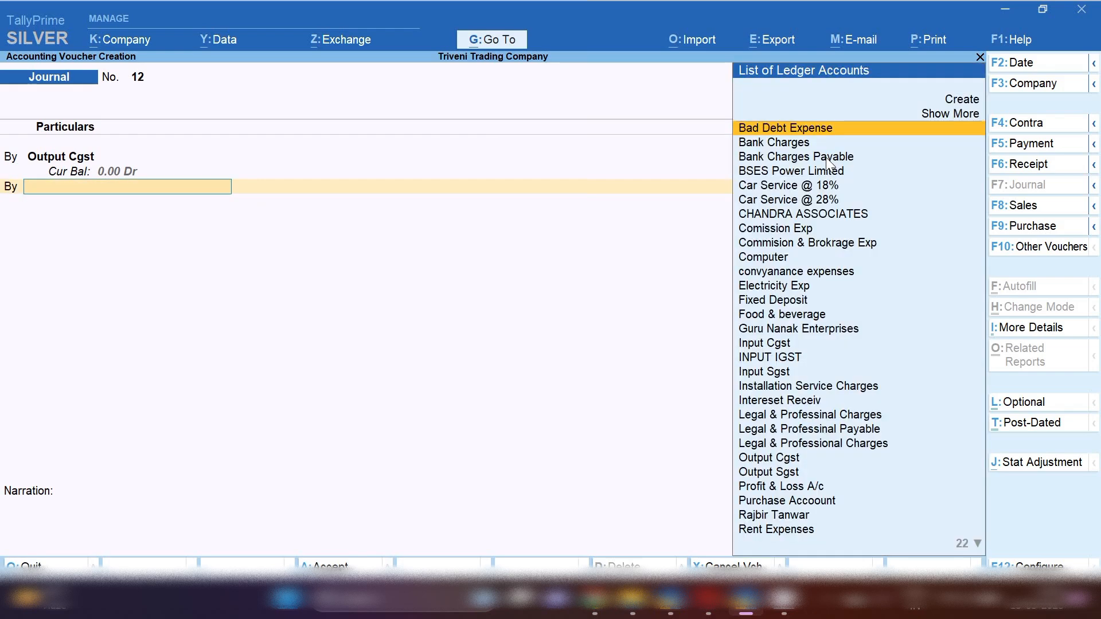
{"action": "type", "text": "SGS"}
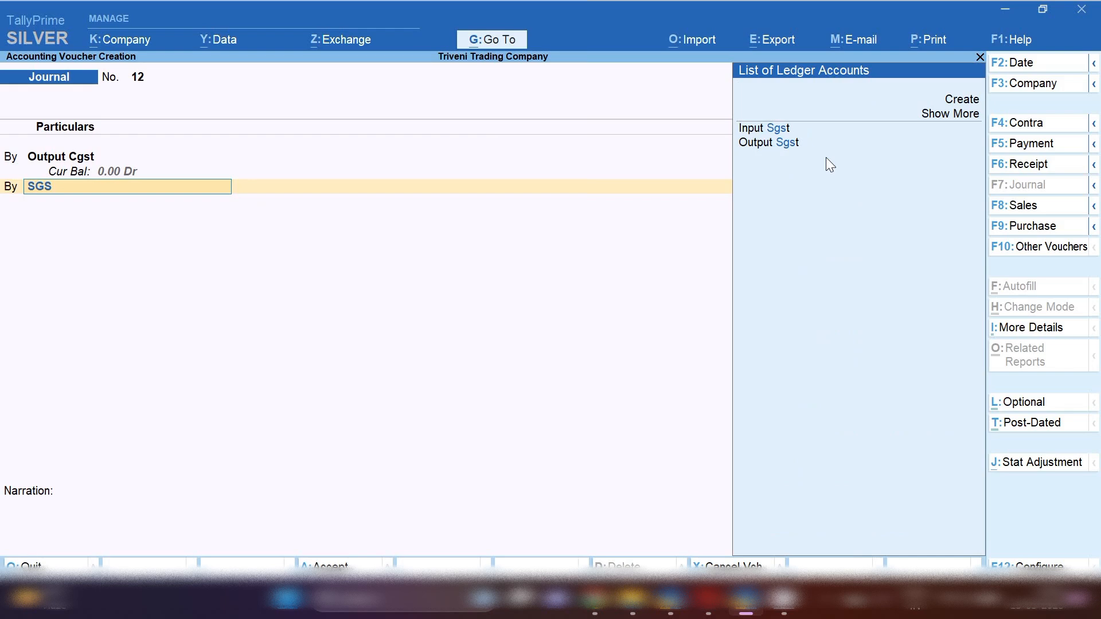
{"action": "key", "text": "Down"}
{"action": "key", "text": "Return"}
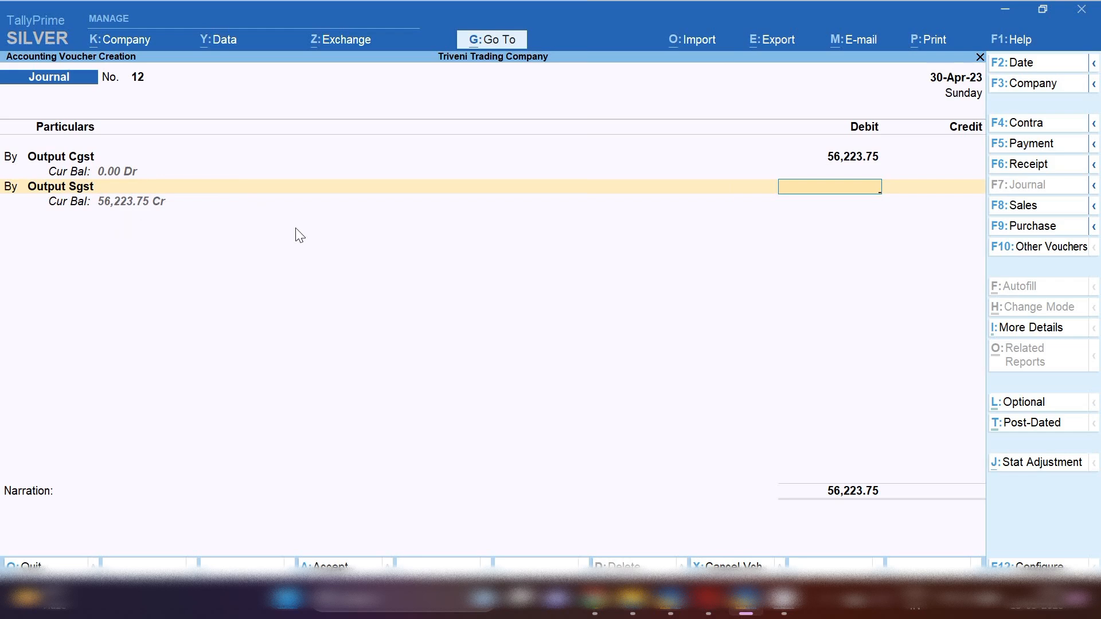
{"action": "type", "text": "56223.75"}
{"action": "key", "text": "Return"}
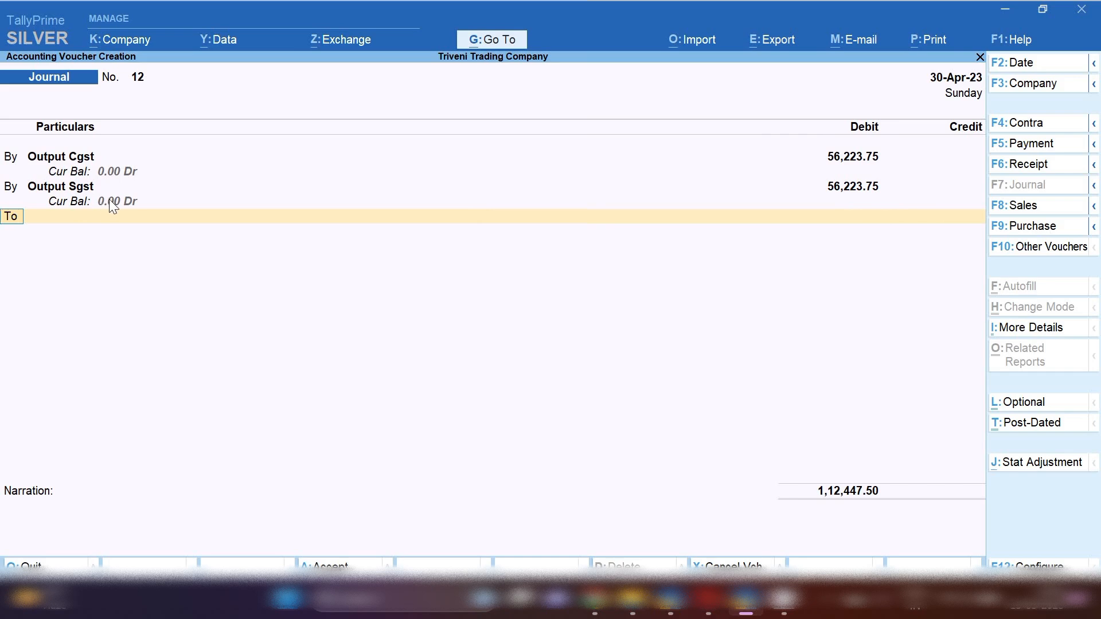
Step: Add a credit line for the Input Cgst ledger with 56,223.75
{"action": "key", "text": "Return"}
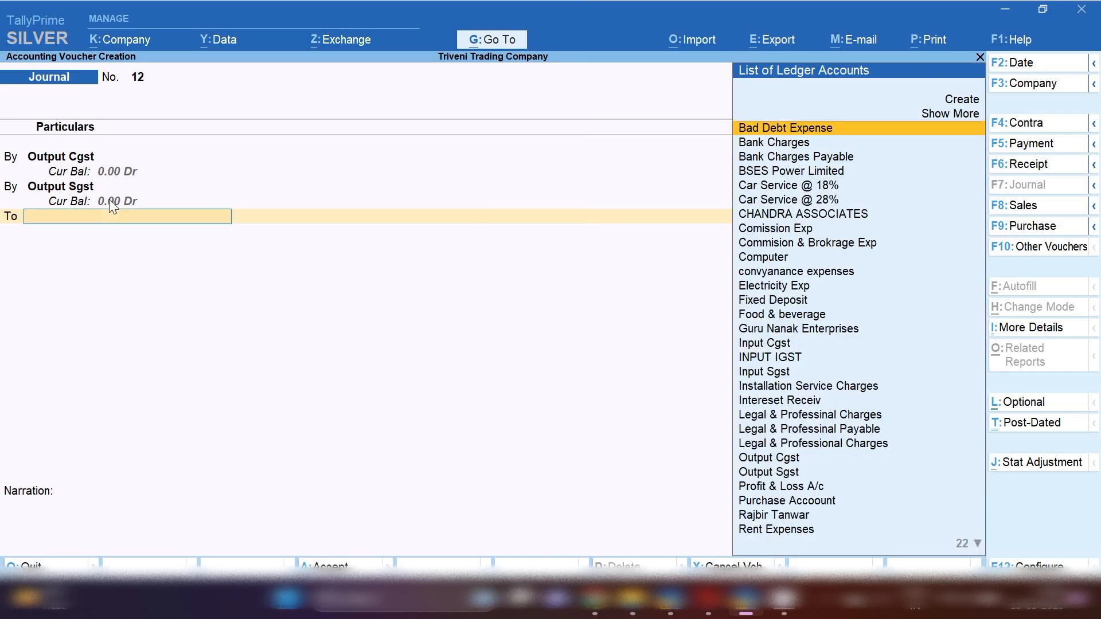
{"action": "type", "text": "CGS"}
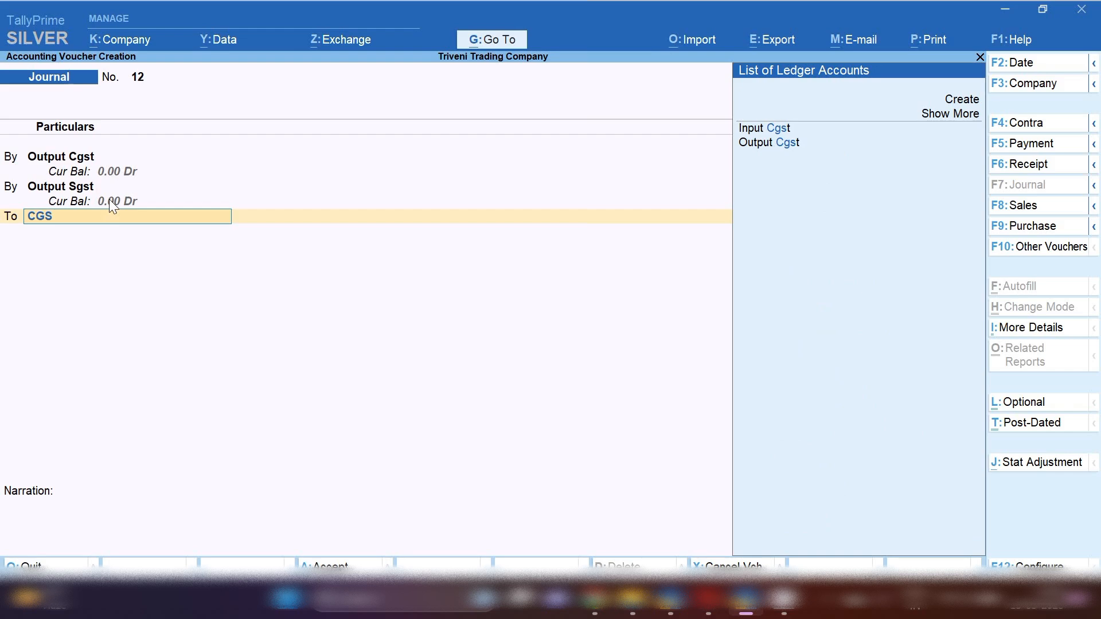
{"action": "key", "text": "Down"}
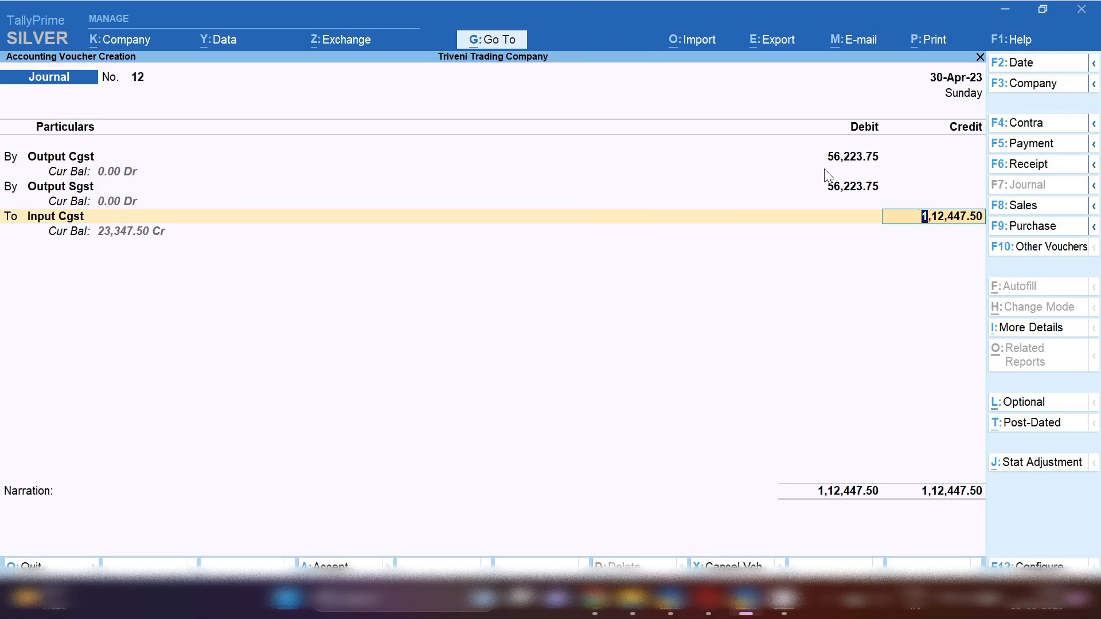
{"action": "type", "text": "56223.75"}
{"action": "key", "text": "Return"}
Step: Add a credit line for the Input Sgst ledger with 56,223.75 to balance the voucher
{"action": "key", "text": "Return"}
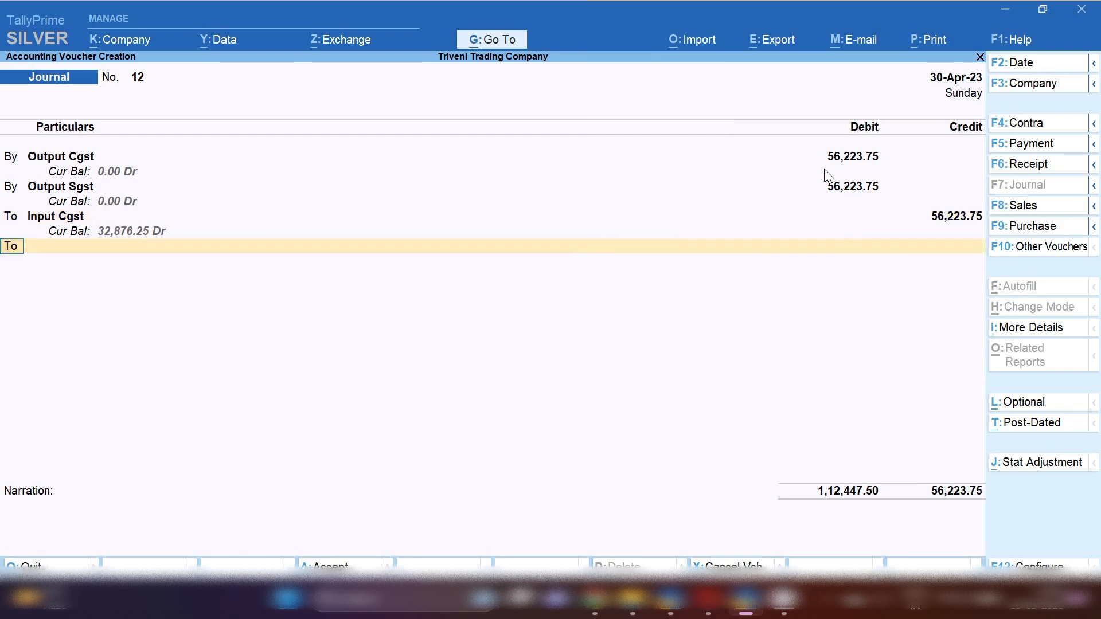
{"action": "type", "text": "SGS"}
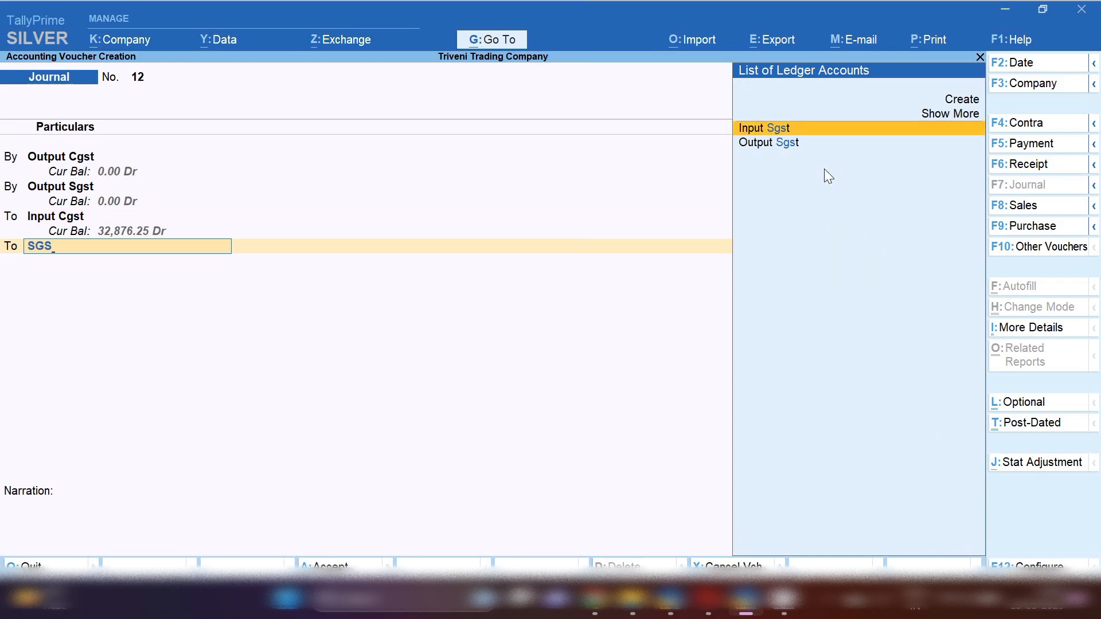
{"action": "key", "text": "Return"}
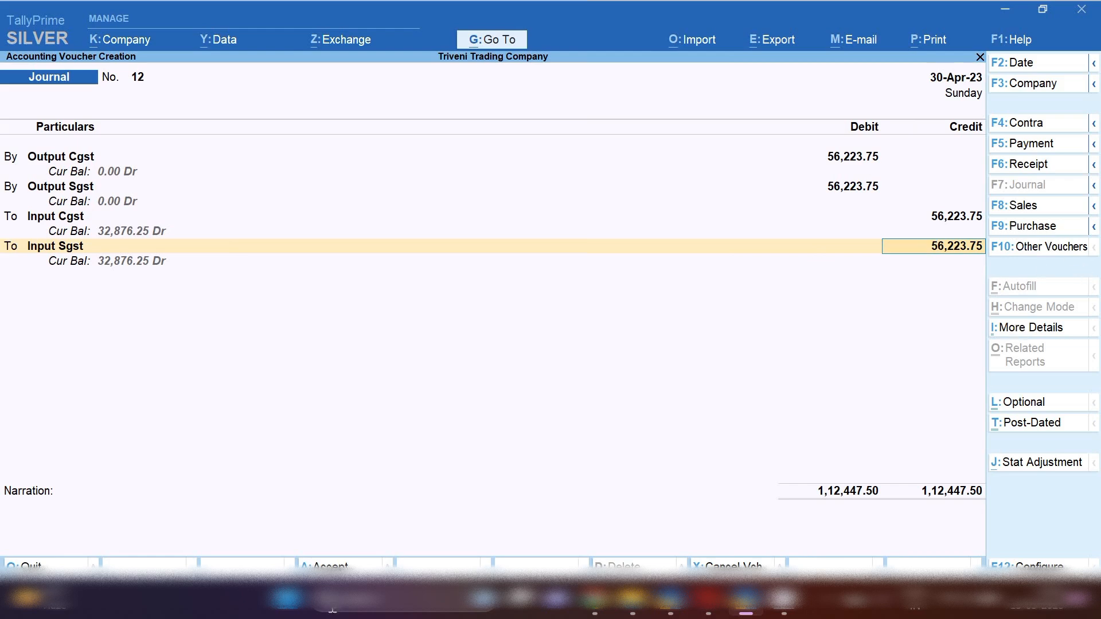
Step: Enter the narration "GST ADJUSTMENT ENTRY FOR THE MONTH OF APRIL" and save the journal voucher
{"action": "left_click", "coordinate": [49, 534]}
{"action": "type", "text": "GST ADJUSTM"}
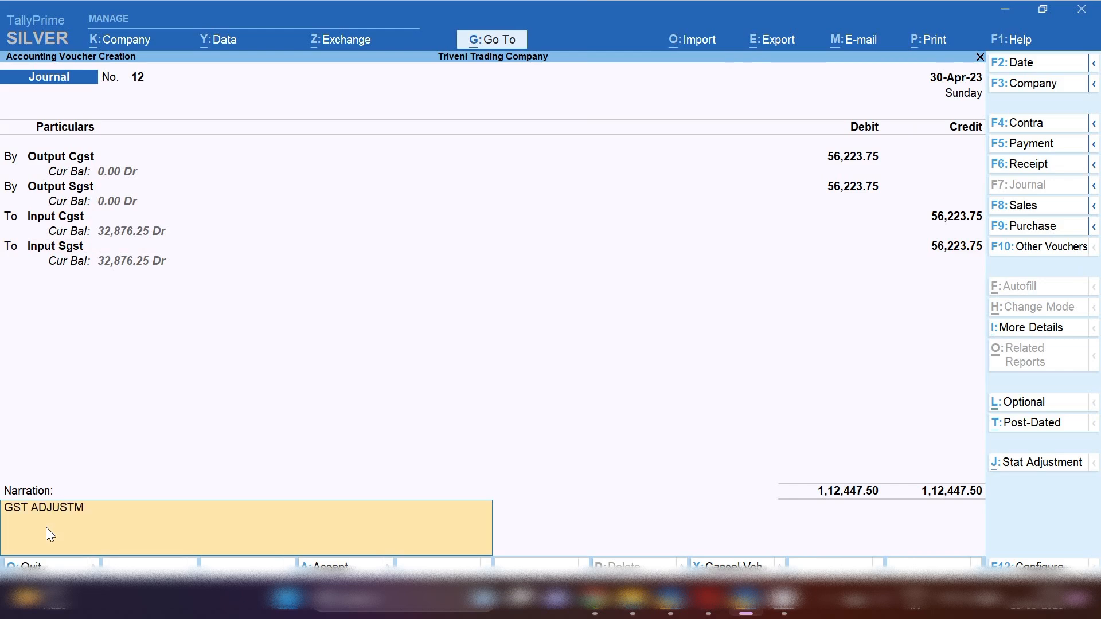
{"action": "type", "text": "ENT ENTRY FOR THE MONTH"}
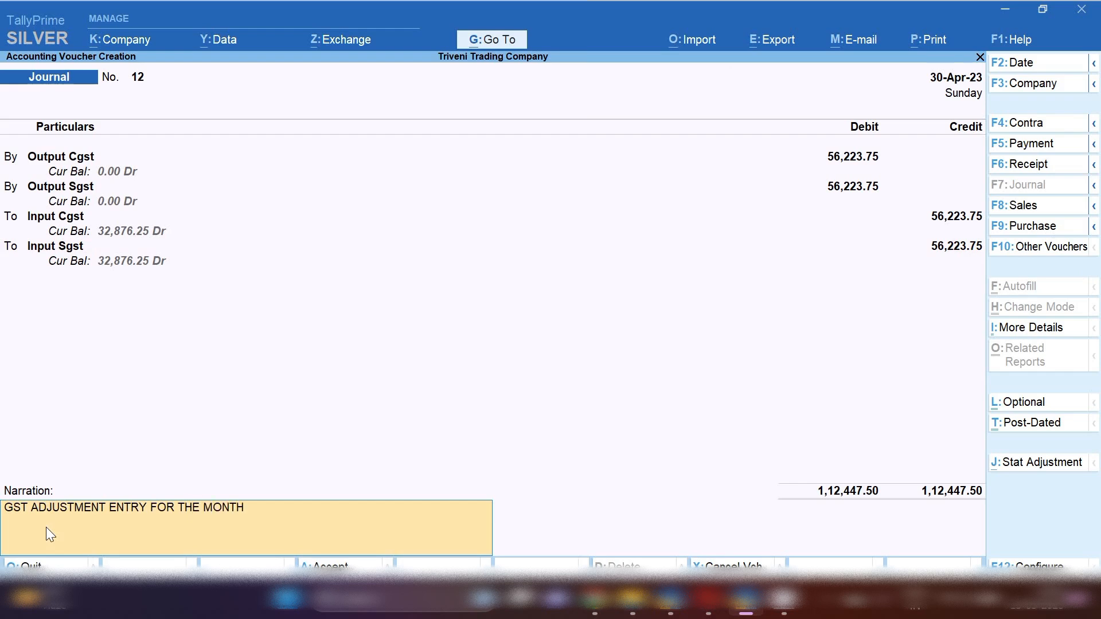
{"action": "type", "text": " OF APRIL"}
{"action": "key", "text": "Return"}
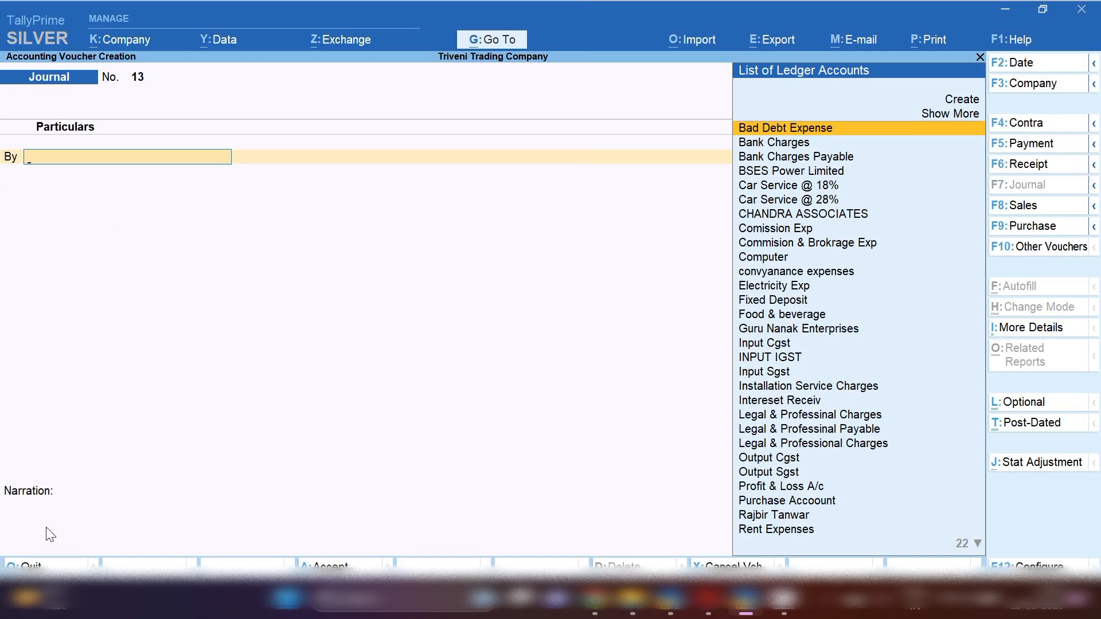
Step: Reopen the Balance Sheet and drill into Duties & Taxes to check the GST balances after the adjustment entry
{"action": "left_click", "coordinate": [495, 42]}
{"action": "key", "text": "Return"}
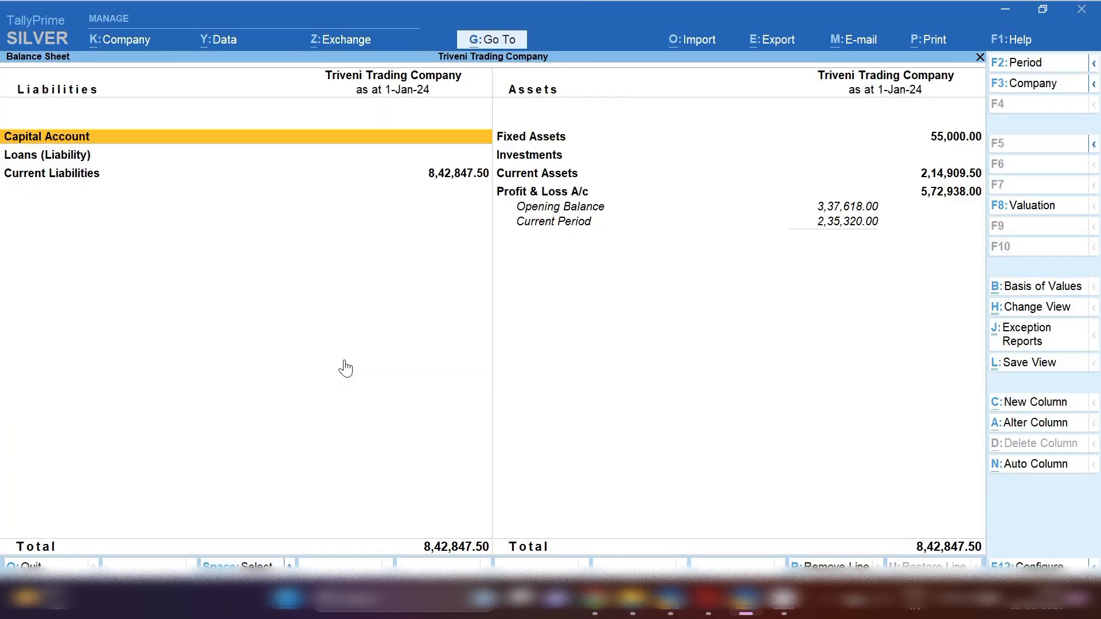
{"action": "key", "text": "Down"}
{"action": "key", "text": "Down"}
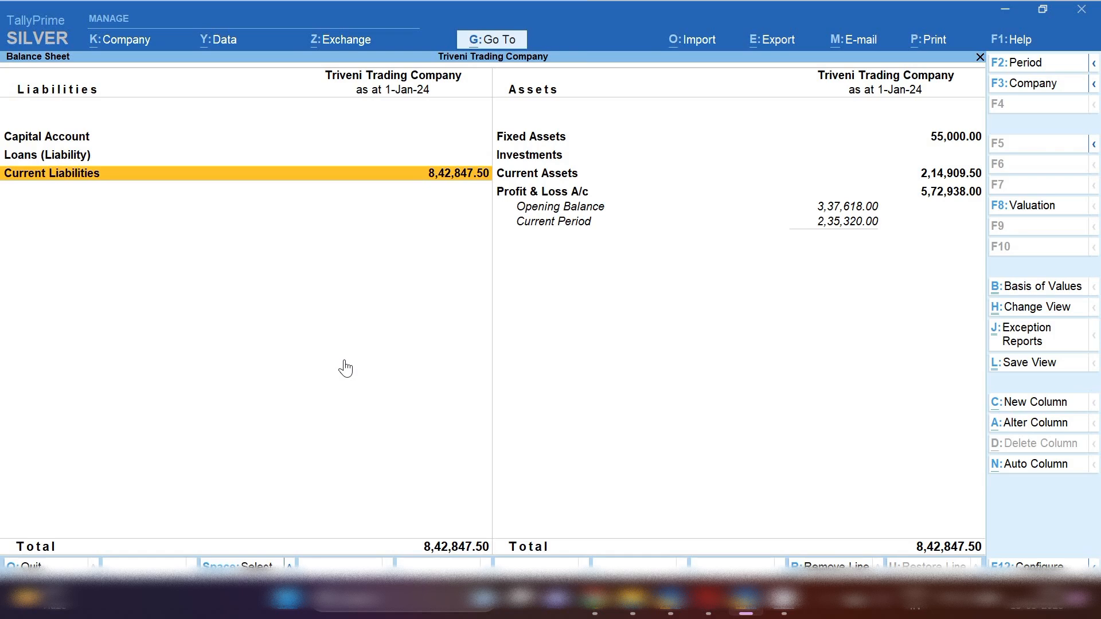
{"action": "key", "text": "Return"}
{"action": "key", "text": "Return"}
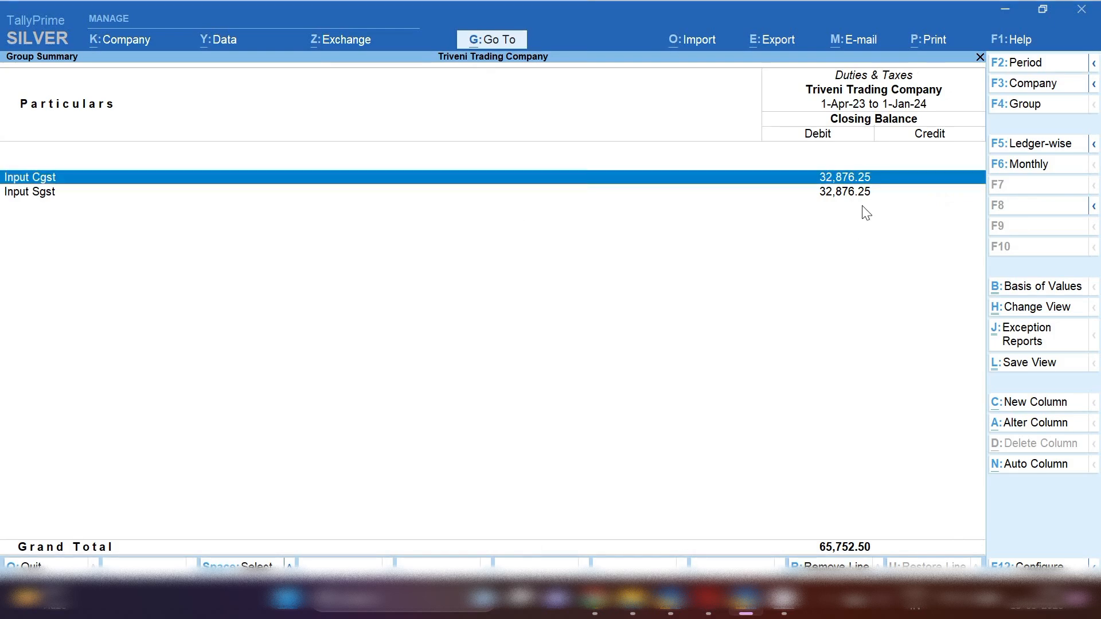
Step: Open the Input Sgst ledger's monthly summary from Duties & Taxes and examine the April figures
{"action": "key", "text": "space"}
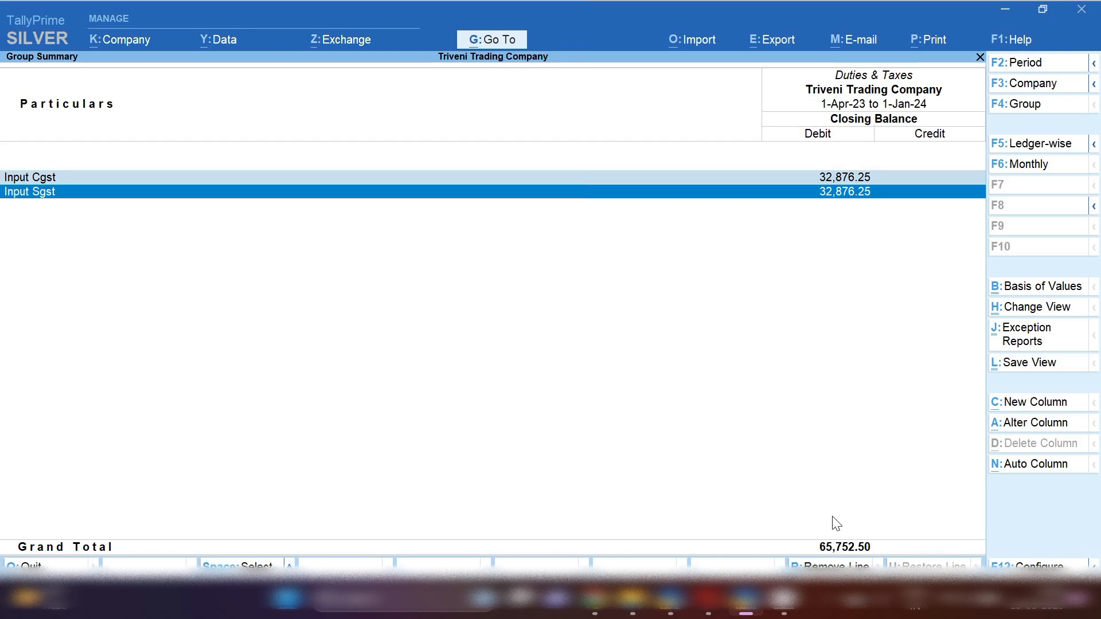
{"action": "key", "text": "Return"}
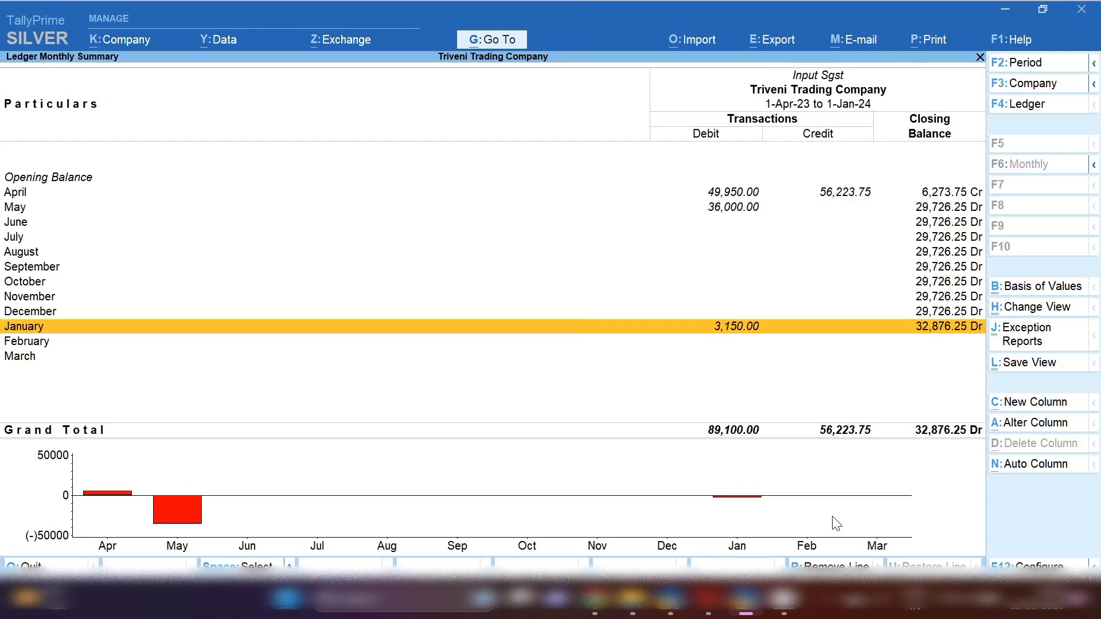
{"action": "key", "text": "Return"}
{"action": "key", "text": "Escape"}
{"action": "key", "text": "Up"}
{"action": "key", "text": "Up"}
{"action": "key", "text": "Up"}
{"action": "key", "text": "Up"}
{"action": "key", "text": "Up"}
{"action": "key", "text": "Up"}
{"action": "key", "text": "Up"}
{"action": "key", "text": "Up"}
{"action": "key", "text": "Up"}
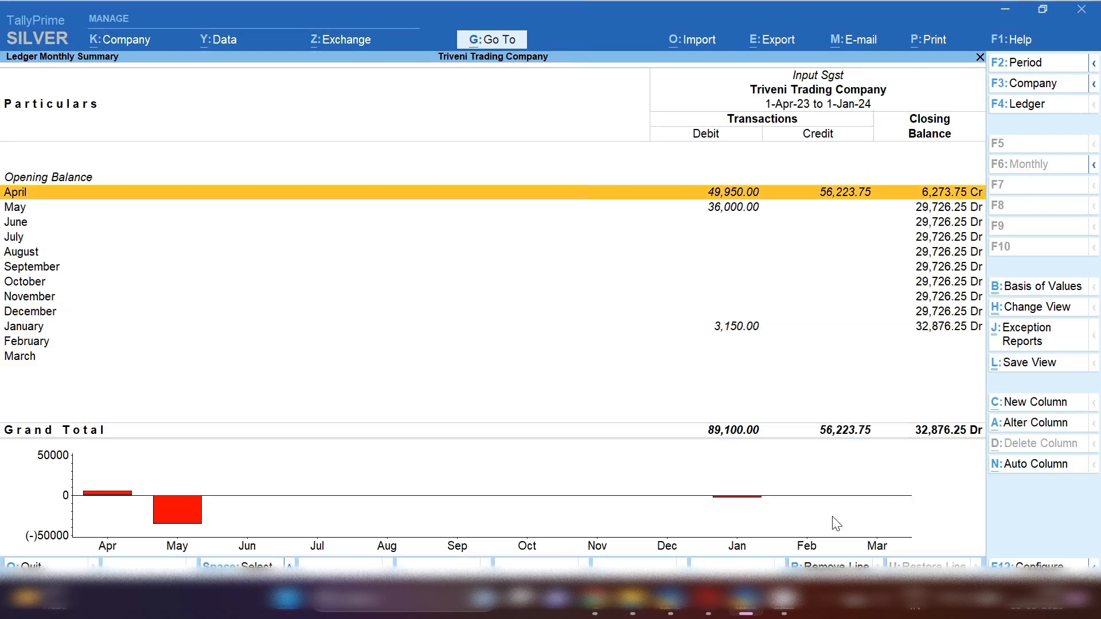
{"action": "key", "text": "Down"}
{"action": "key", "text": "Up"}
Step: Open the April vouchers of Input Sgst and delete the combined GST adjustment journal dated 30-Apr-23
{"action": "key", "text": "Return"}
{"action": "key", "text": "Down"}
{"action": "key", "text": "Down"}
{"action": "key", "text": "Down"}
{"action": "key", "text": "Down"}
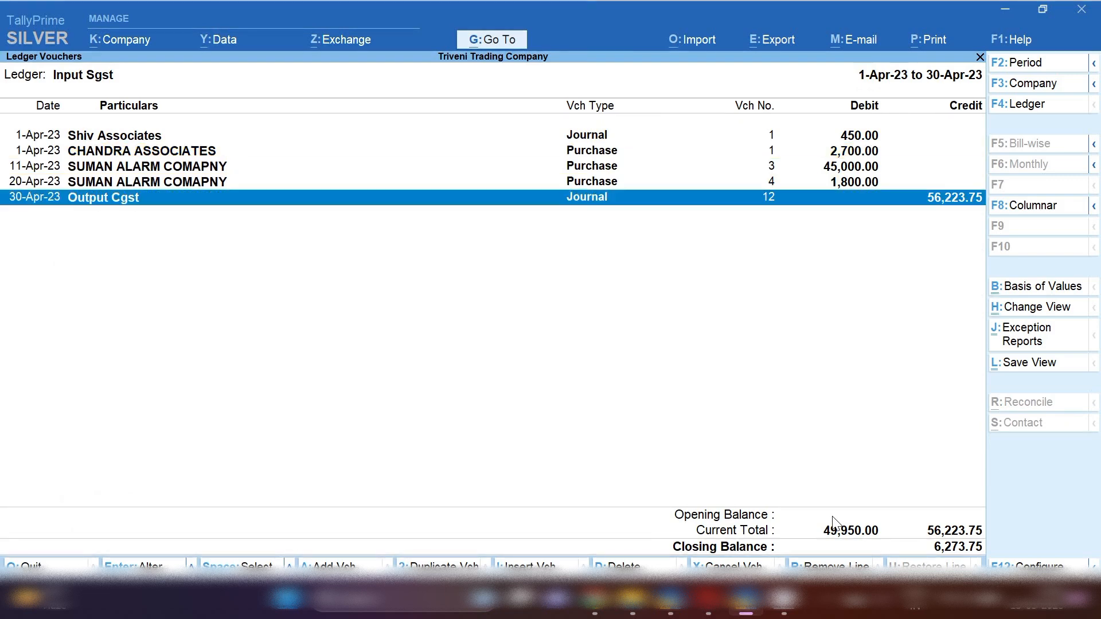
{"action": "key", "text": "Return"}
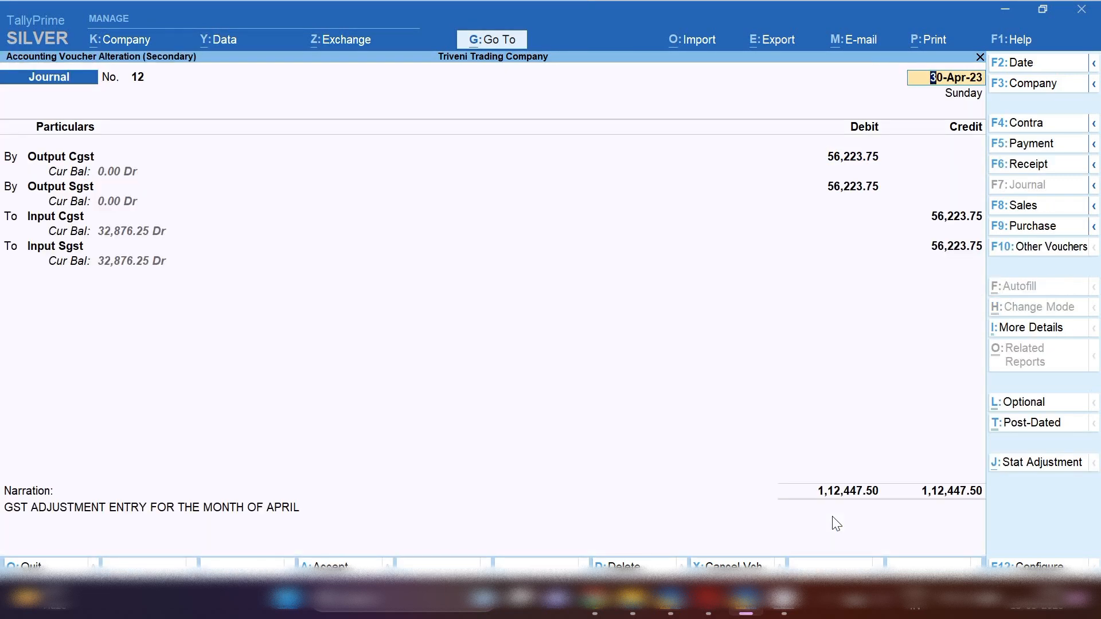
{"action": "key", "text": "alt+d"}
{"action": "key", "text": "y"}
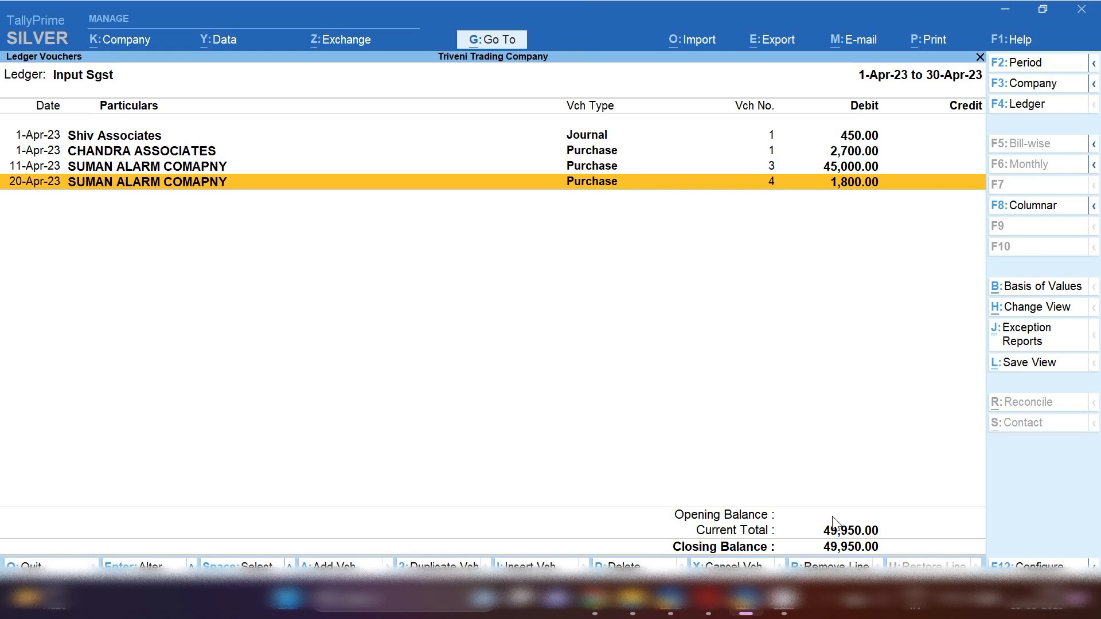
Step: Start a new journal voucher from the ledger vouchers report and date it 30-Apr-23
{"action": "key", "text": "ctrl+i"}
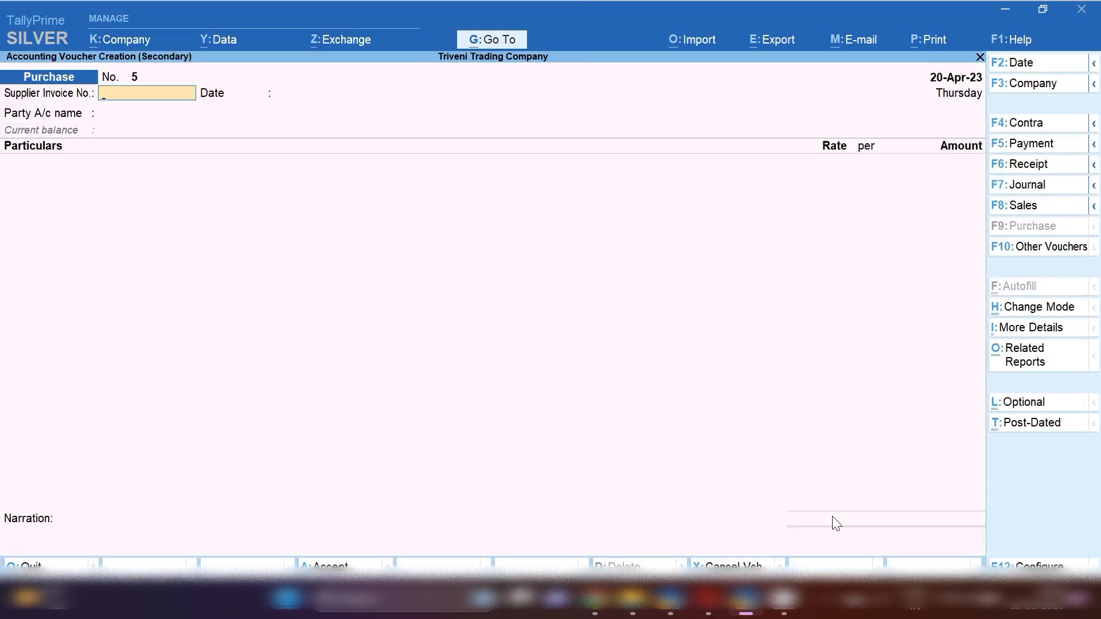
{"action": "left_click", "coordinate": [1031, 191]}
{"action": "key", "text": "F2"}
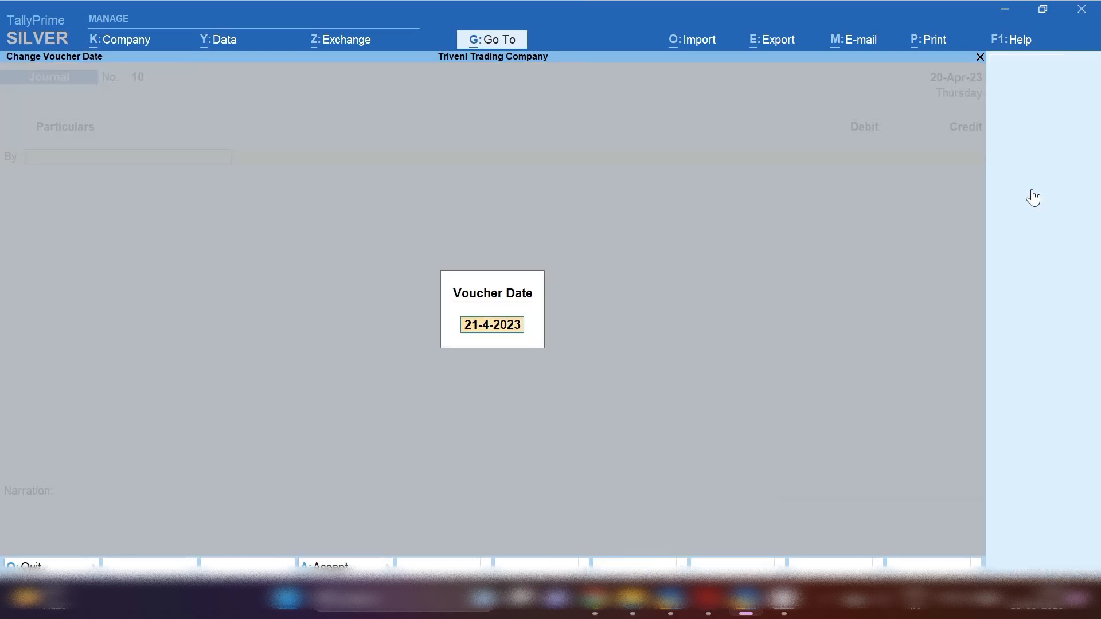
{"action": "type", "text": "30.4.23"}
{"action": "key", "text": "Return"}
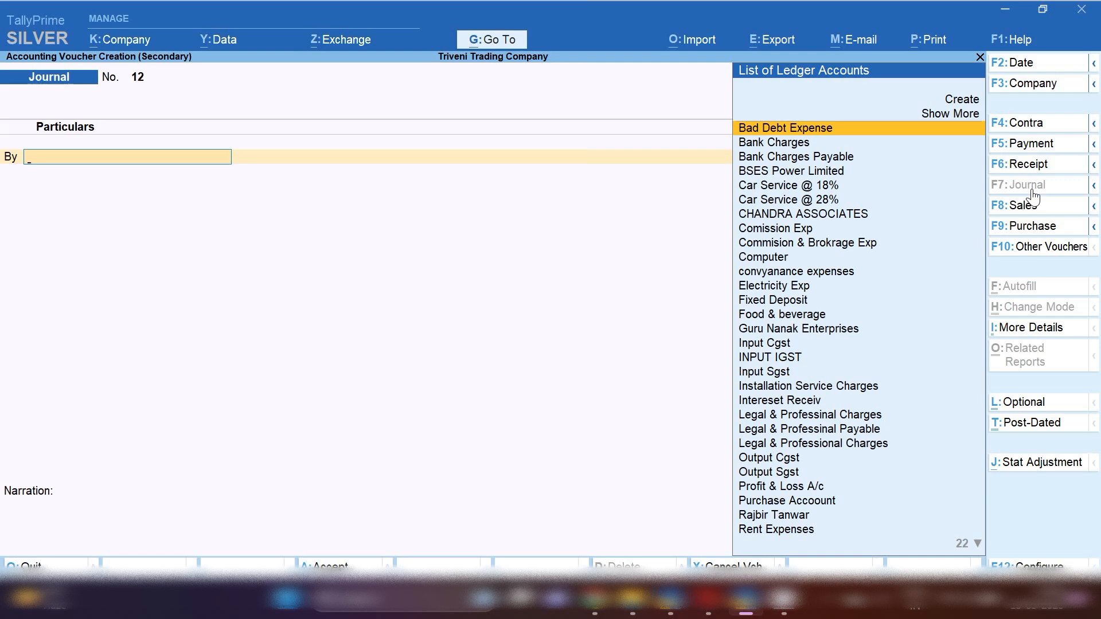
Step: Debit the Output Cgst ledger with 56,223.75 in the journal voucher
{"action": "type", "text": "OUT"}
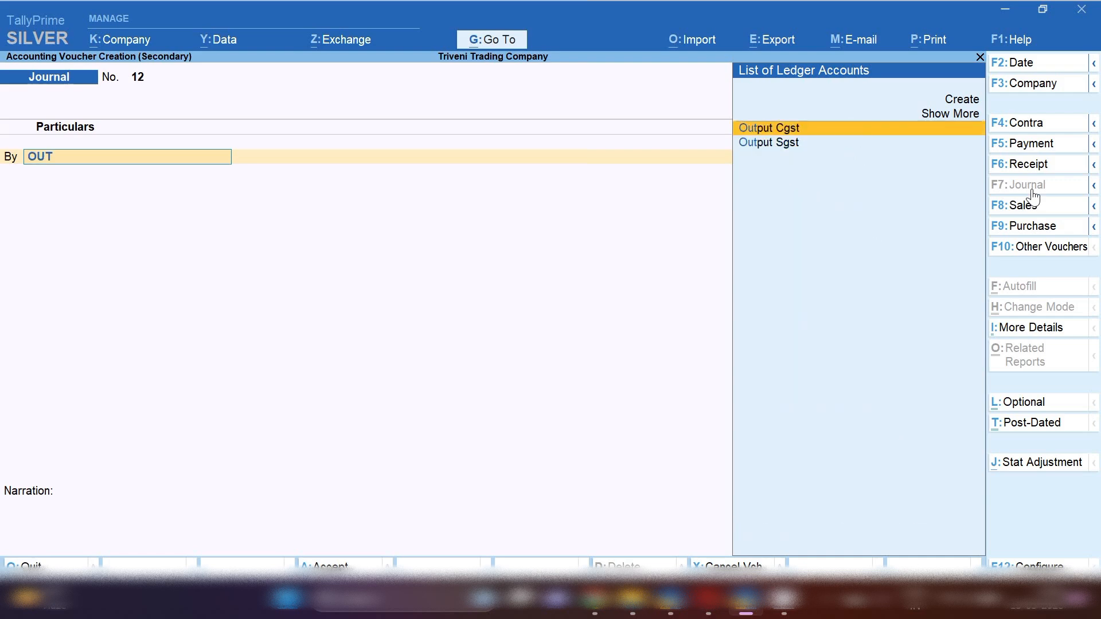
{"action": "key", "text": "Return"}
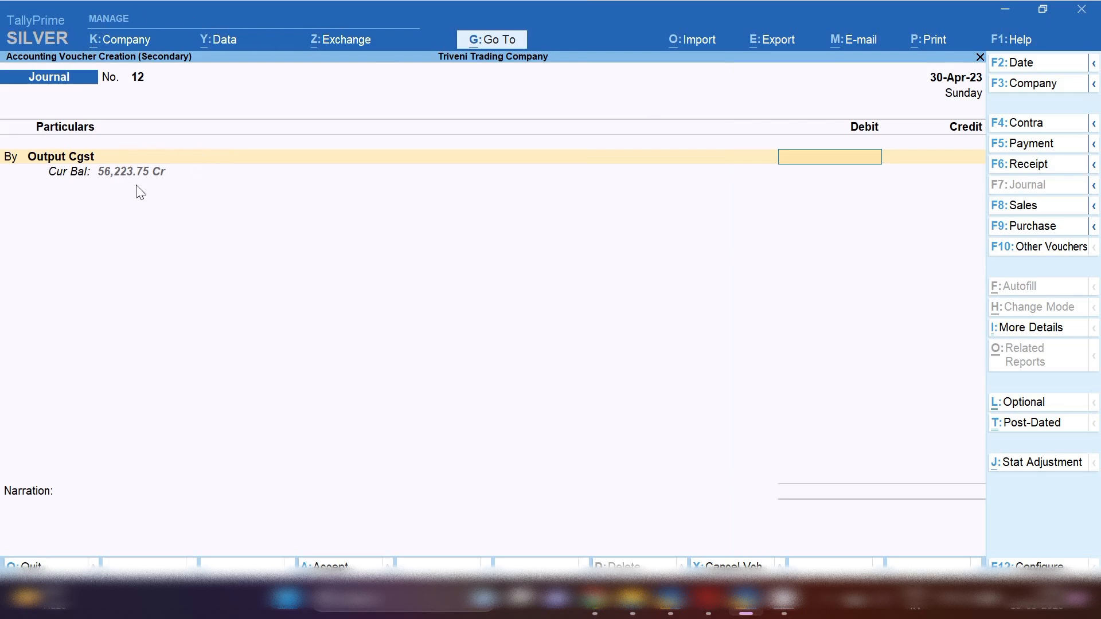
{"action": "type", "text": "56,"}
{"action": "type", "text": "223."}
{"action": "type", "text": "75"}
{"action": "key", "text": "Return"}
Step: Credit the Input Cgst ledger with 56,223.75 and save the CGST adjustment journal without a narration
{"action": "type", "text": "b"}
{"action": "key", "text": "Return"}
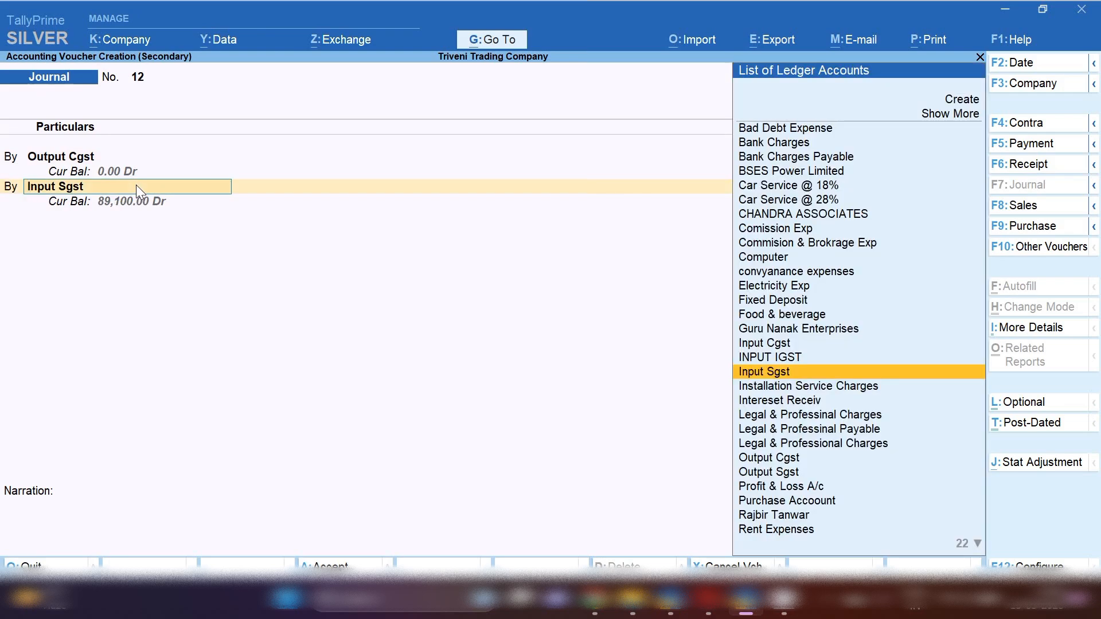
{"action": "key", "text": "BackSpace"}
{"action": "type", "text": "t"}
{"action": "key", "text": "Return"}
{"action": "type", "text": "cgs"}
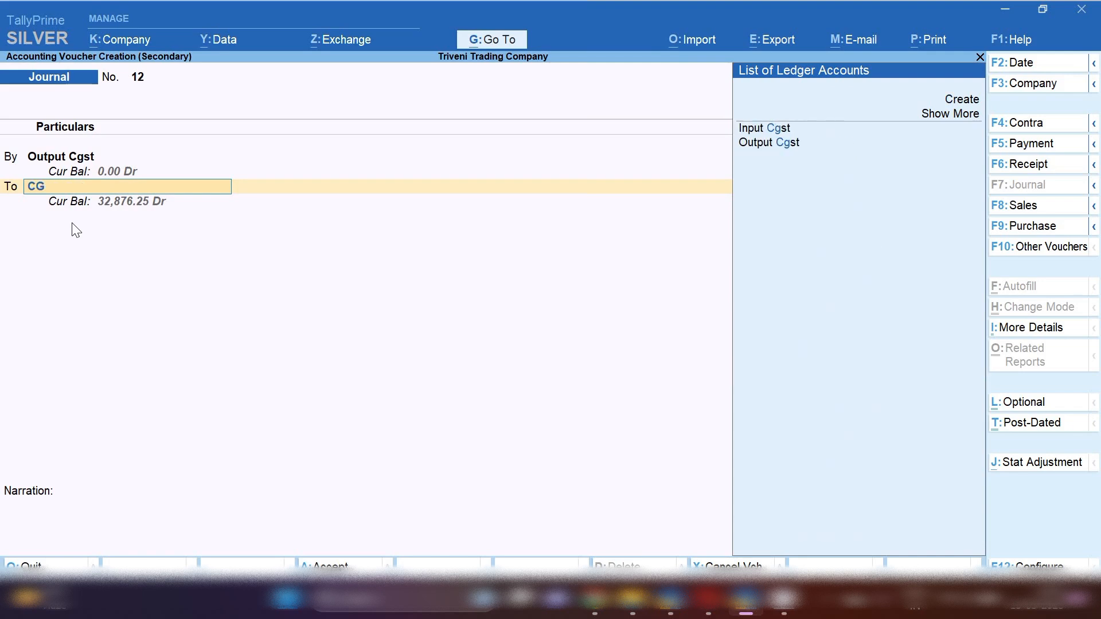
{"action": "key", "text": "Return"}
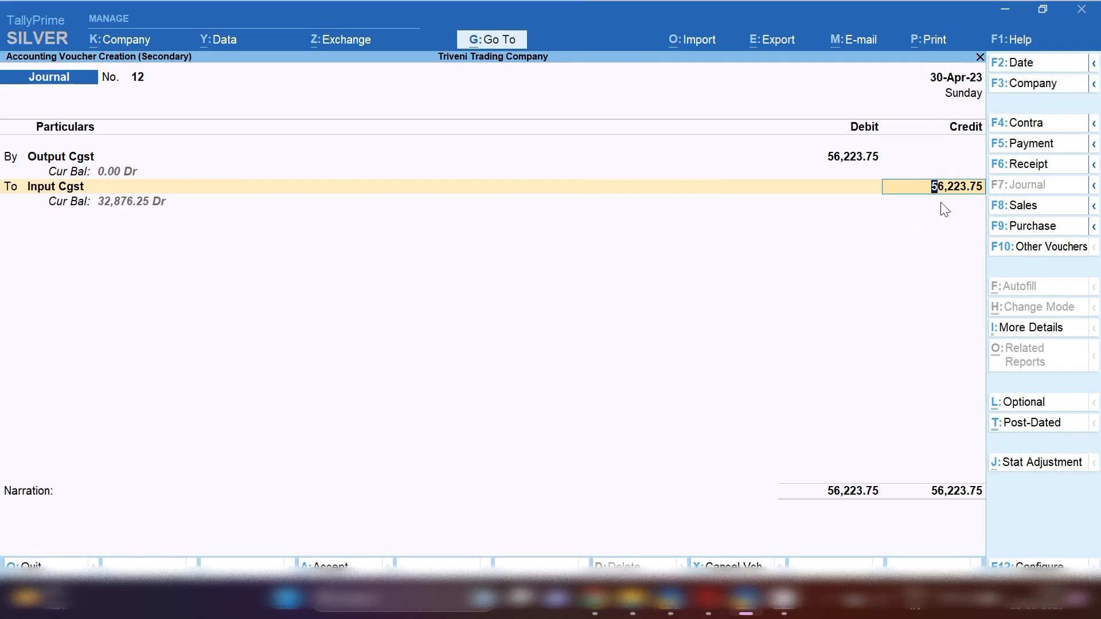
{"action": "key", "text": "Return"}
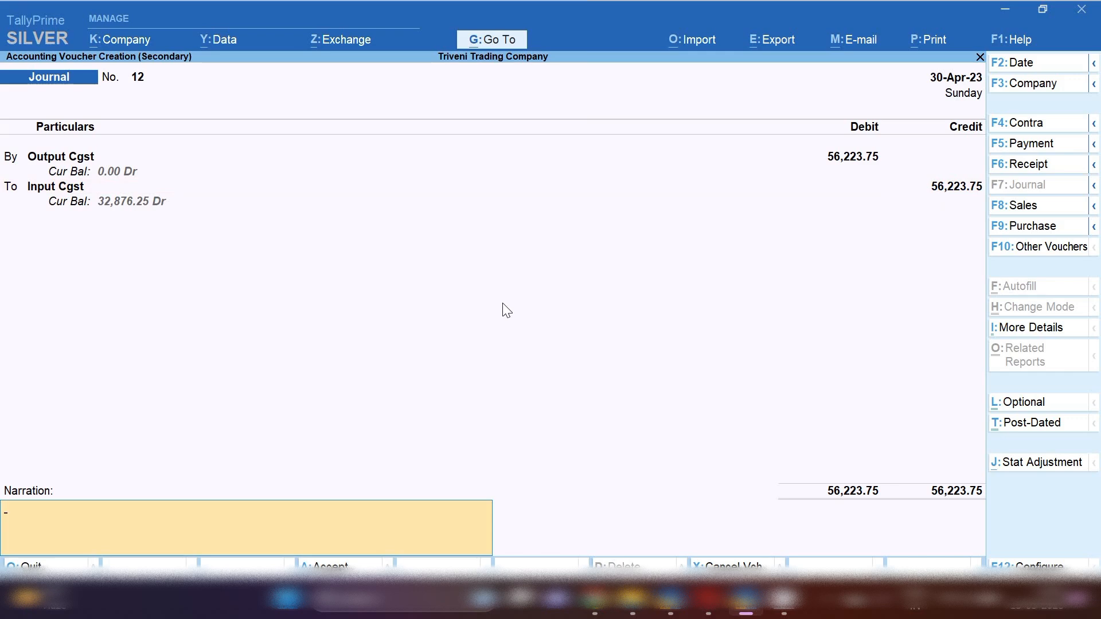
{"action": "key", "text": "ctrl+a"}
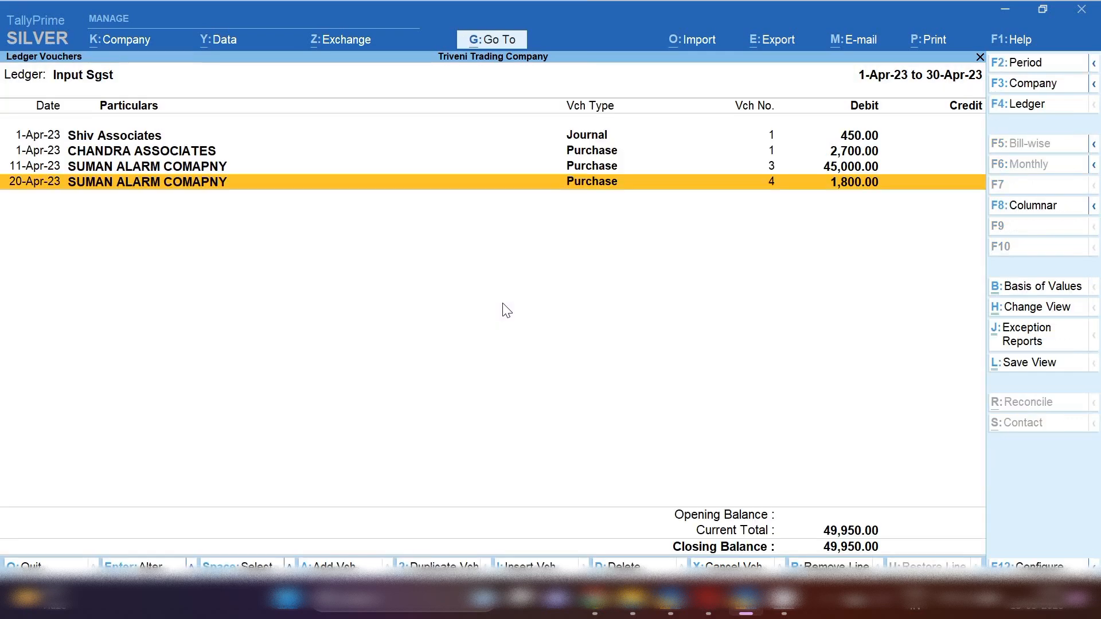
Step: Add another journal voucher dated 30-Apr-23 for the SGST adjustment
{"action": "key", "text": "alt+a"}
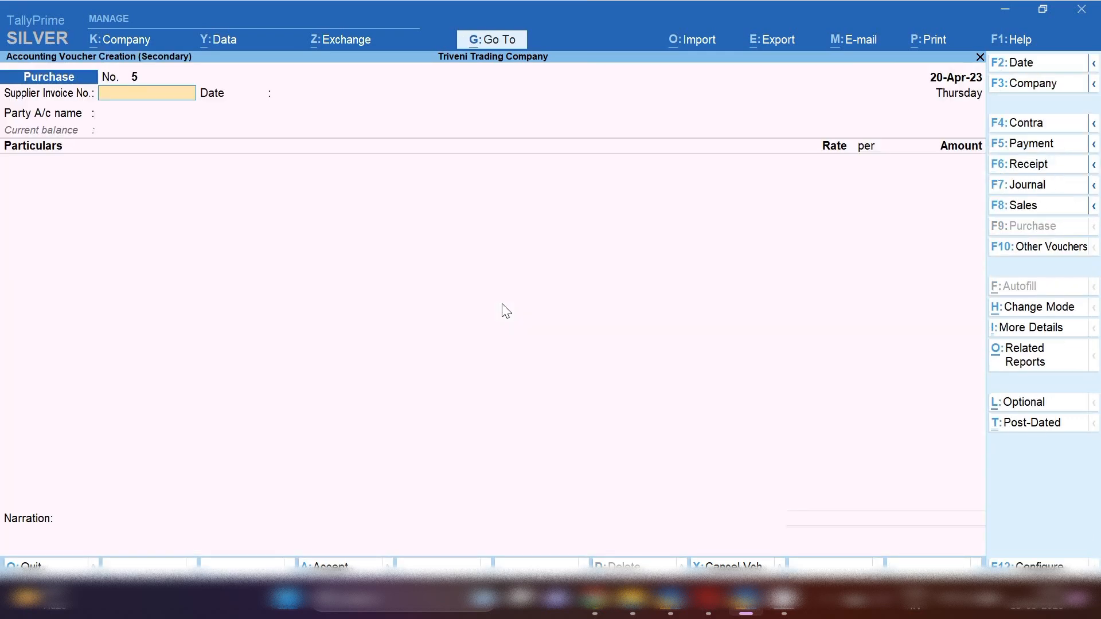
{"action": "left_click", "coordinate": [1032, 189]}
{"action": "key", "text": "F2"}
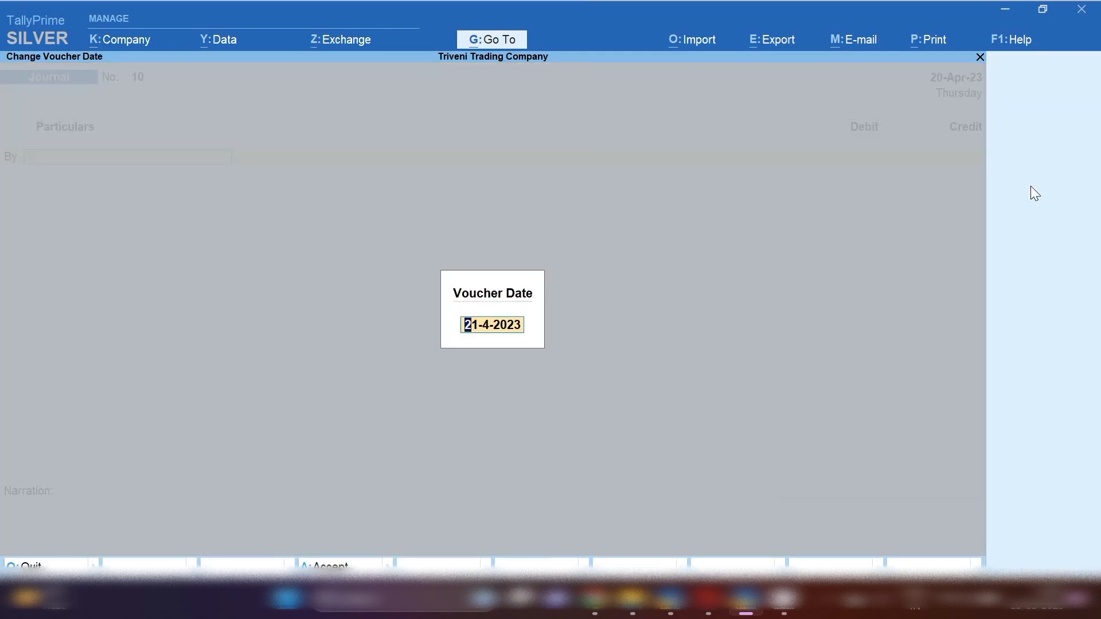
{"action": "type", "text": "30.4"}
{"action": "key", "text": "Return"}
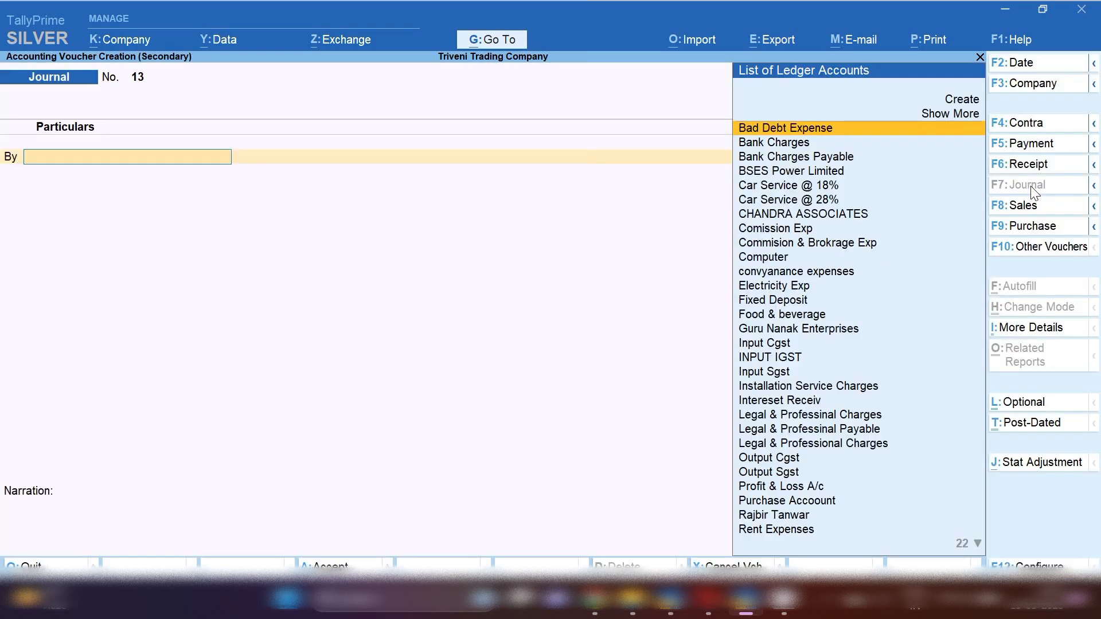
Step: Debit the Output Sgst ledger with 56,223.75 in the SGST adjustment journal
{"action": "type", "text": "SGS"}
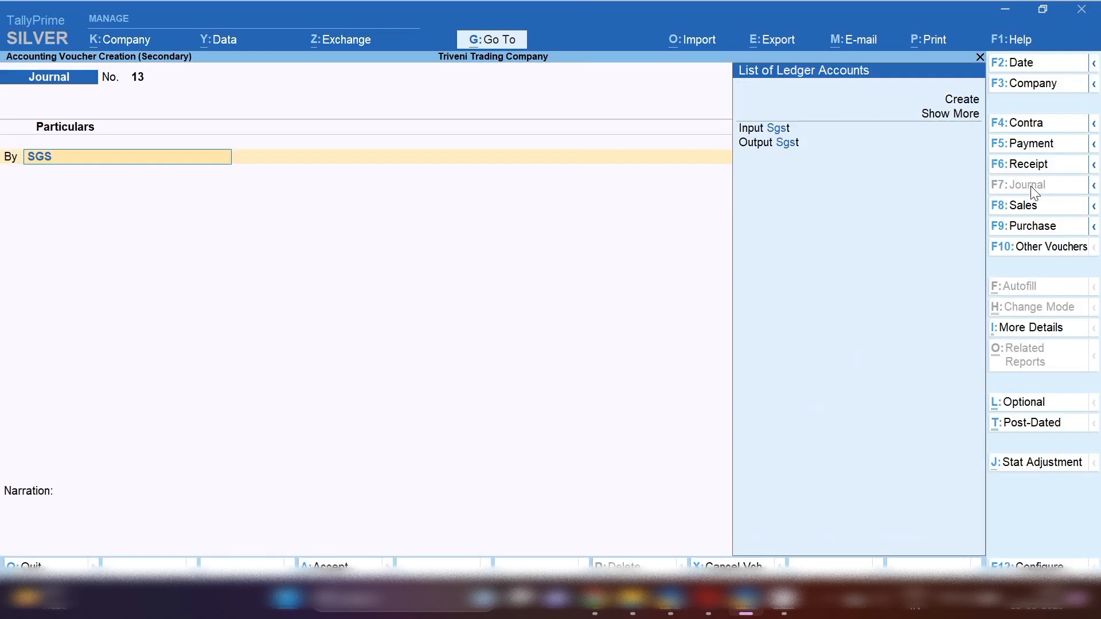
{"action": "key", "text": "Down"}
{"action": "key", "text": "Down"}
{"action": "key", "text": "Return"}
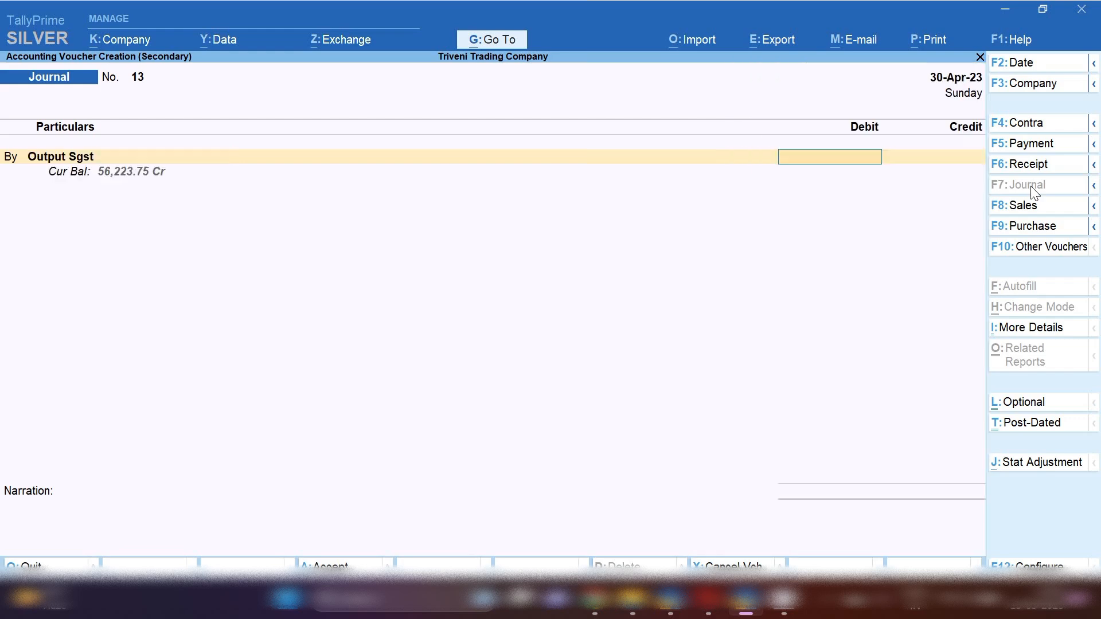
{"action": "type", "text": "56,223.75"}
{"action": "key", "text": "Return"}
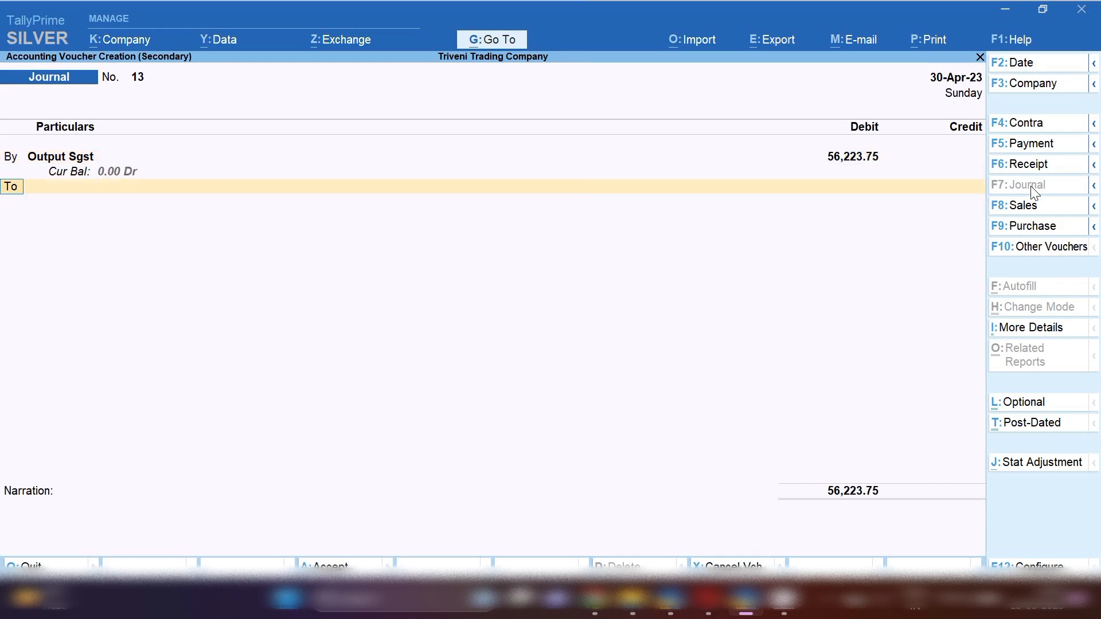
Step: Credit the Input Sgst ledger with 56,223.75 and save the SGST adjustment journal
{"action": "key", "text": "Return"}
{"action": "type", "text": "SGS"}
{"action": "key", "text": "Return"}
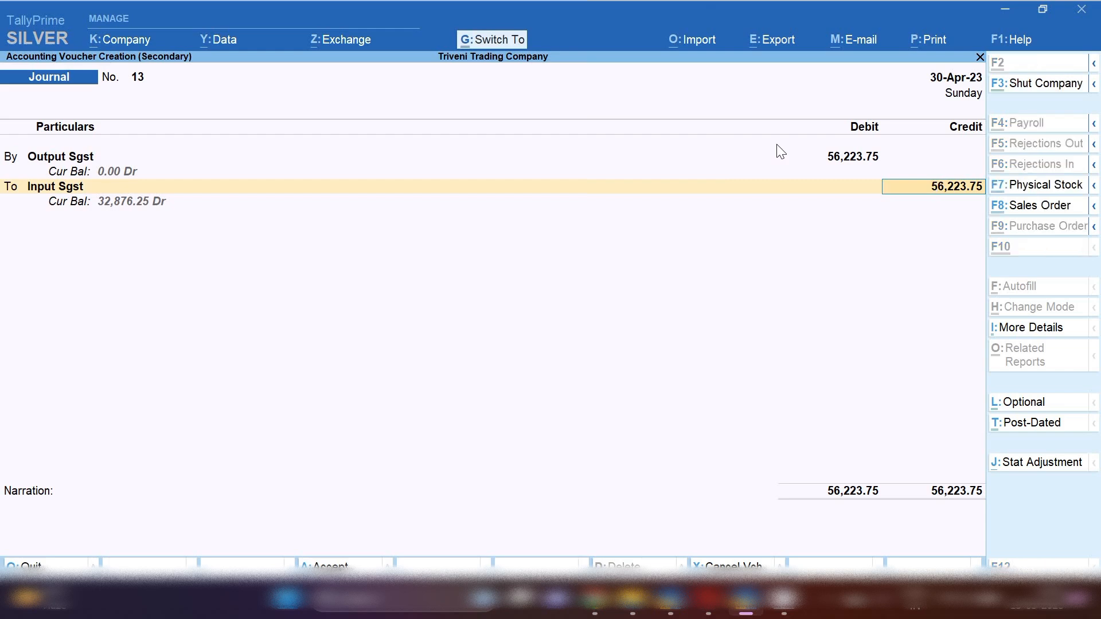
{"action": "key", "text": "ctrl+Return"}
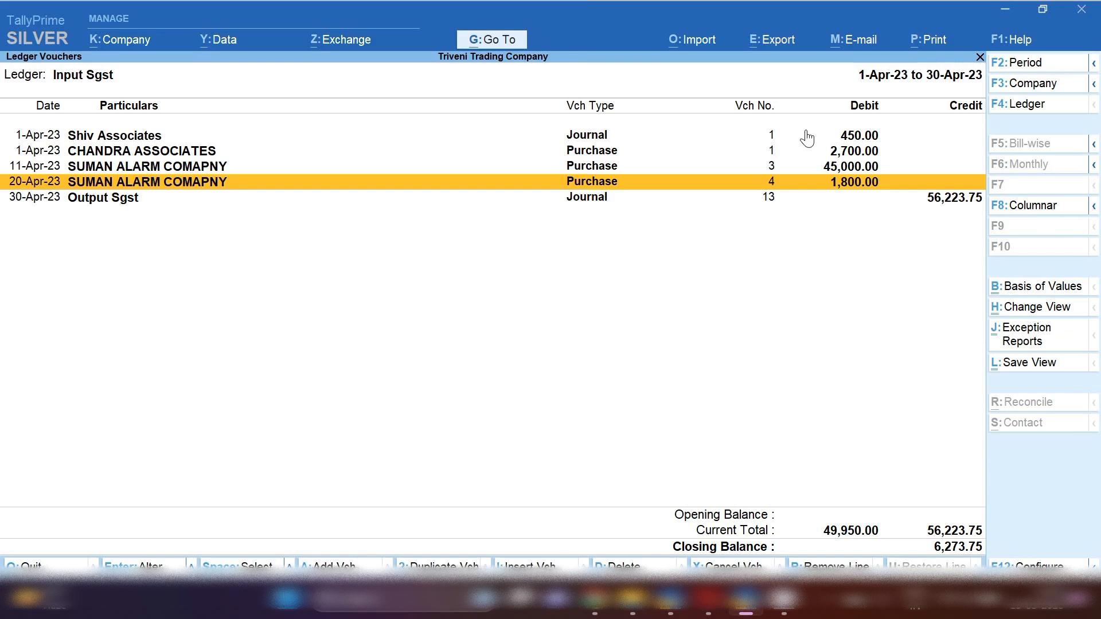
Step: Open the Balance Sheet to view it after the separate adjustments, and return to the Gateway of Tally
{"action": "left_click", "coordinate": [485, 45]}
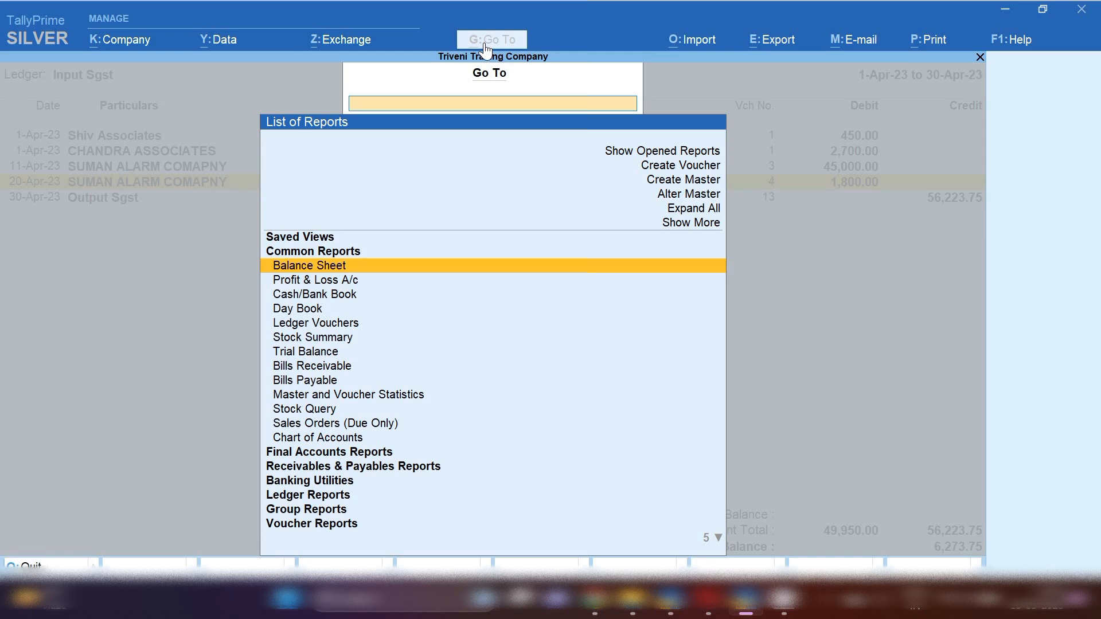
{"action": "key", "text": "Return"}
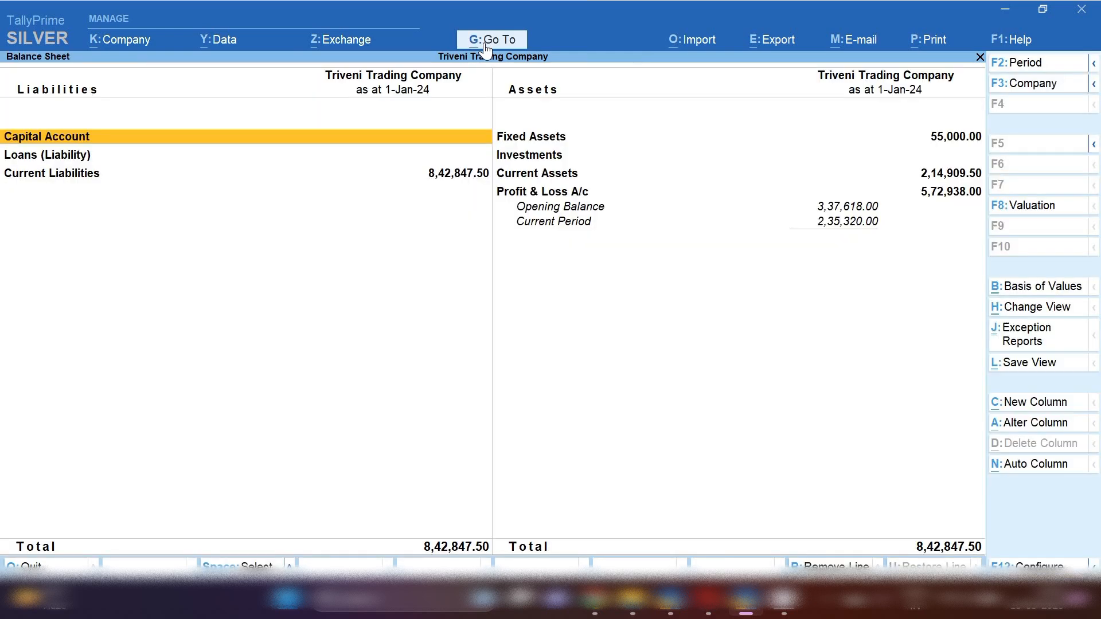
{"action": "key", "text": "Escape"}
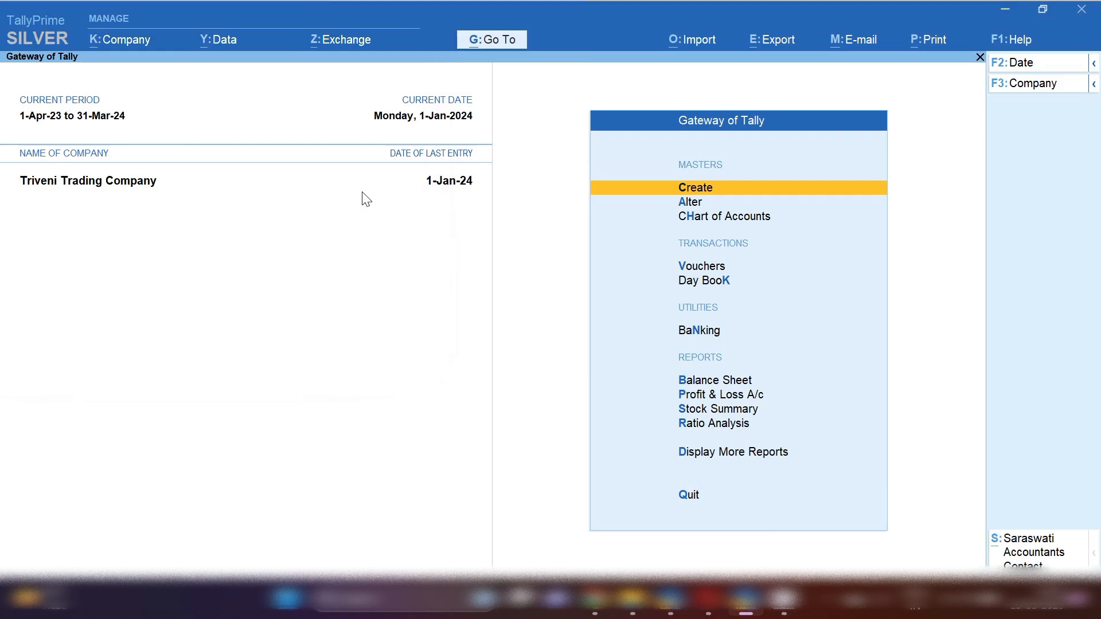